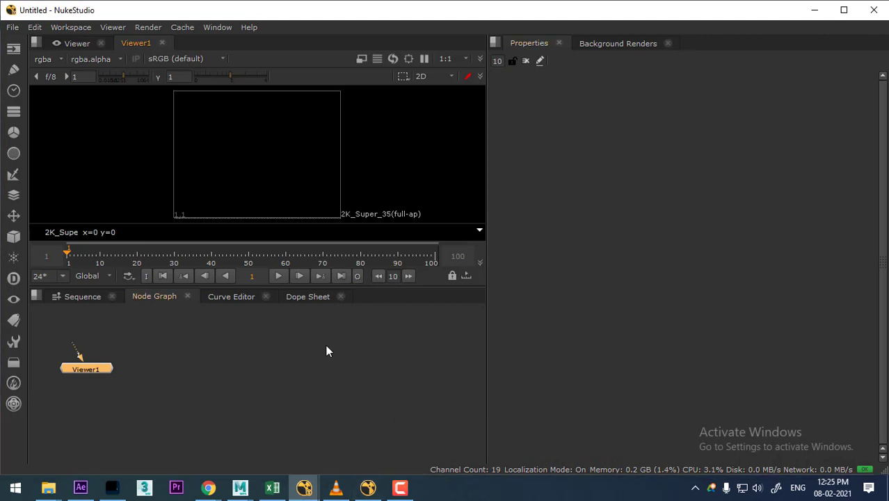
# Dock the Node Graph alongside Properties in the other pane and enlarge the viewer above the curve editor.
pyautogui.click(324, 342)
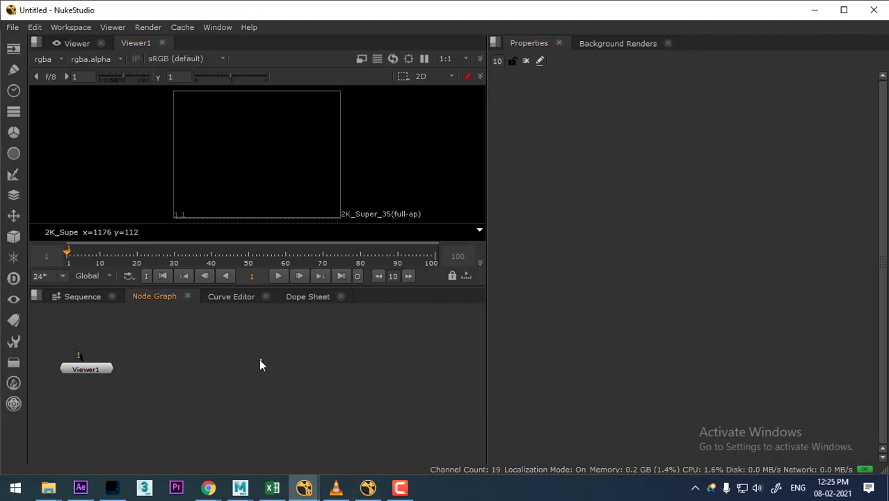
pyautogui.moveTo(159, 296); pyautogui.dragTo(659, 234)
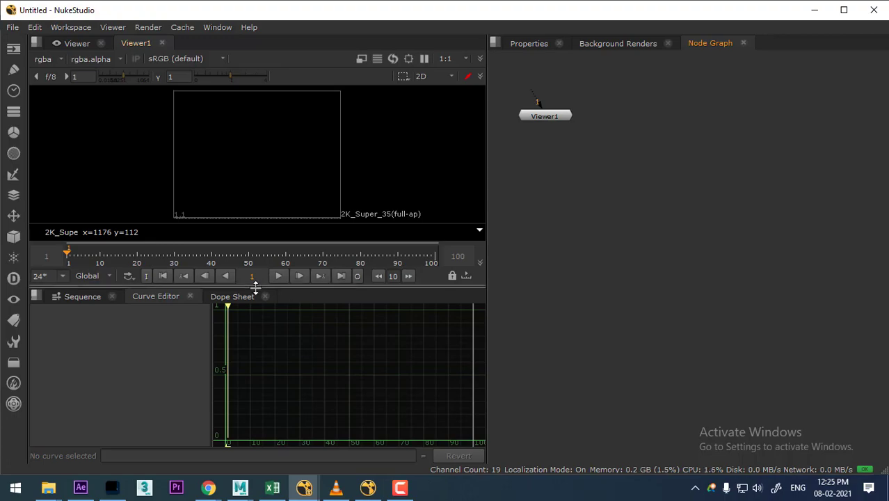
pyautogui.moveTo(256, 287); pyautogui.dragTo(93, 491)
# Switch to File Explorer, copy the Hills_720 folder's path, and return to NukeStudio.
pyautogui.moveTo(48, 491)
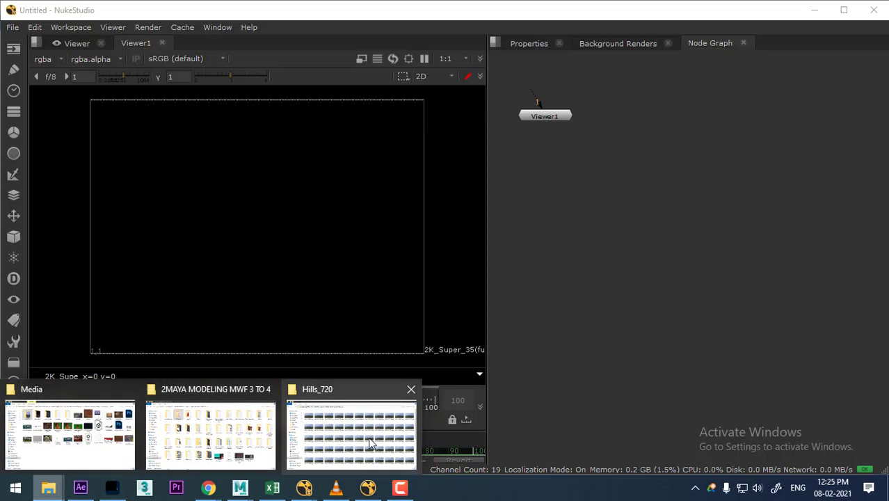
pyautogui.click(370, 444)
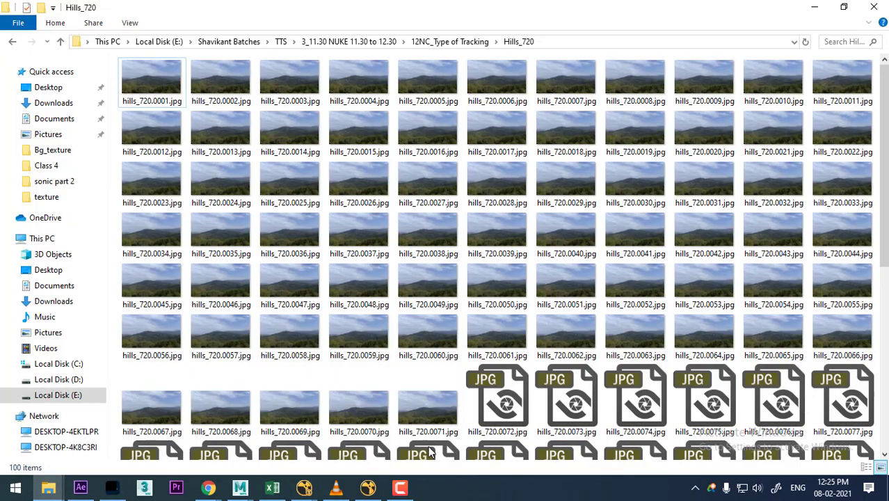
pyautogui.click(593, 42)
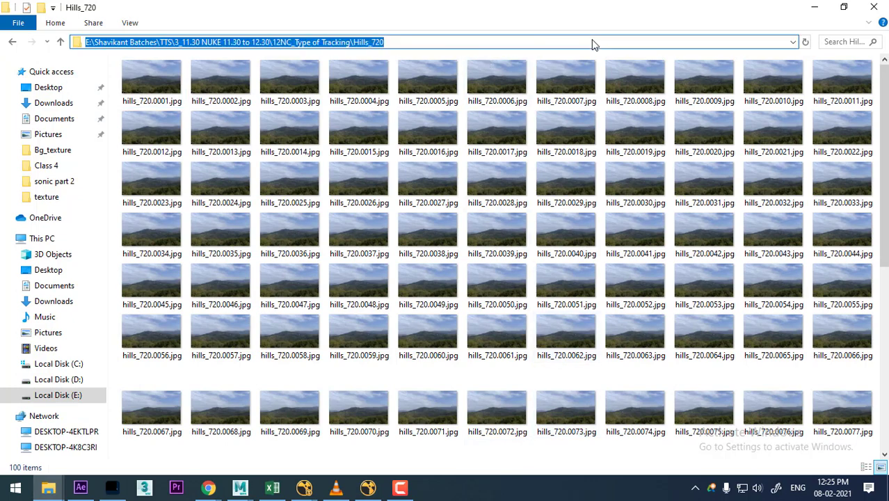
pyautogui.click(814, 7)
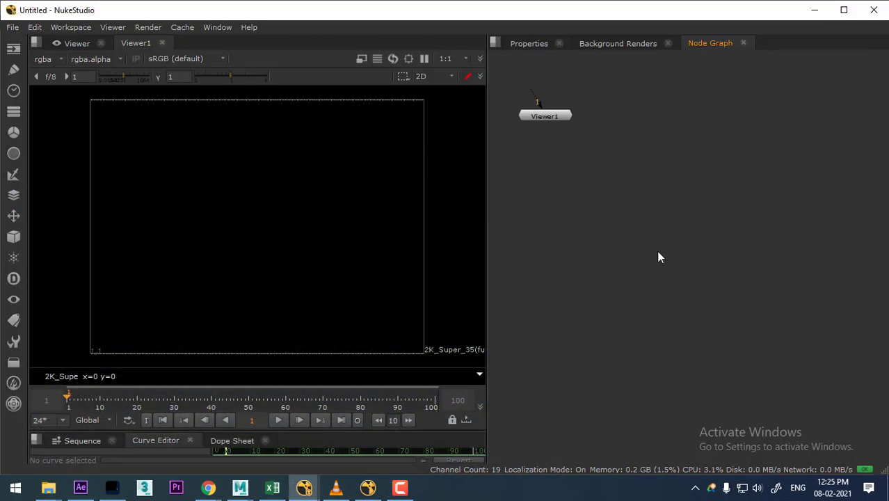
# Create a Read node that loads the image sequence hills_720.####.jpg 1-100 from the Hills_720 folder.
pyautogui.press('r')
pyautogui.click(359, 178)
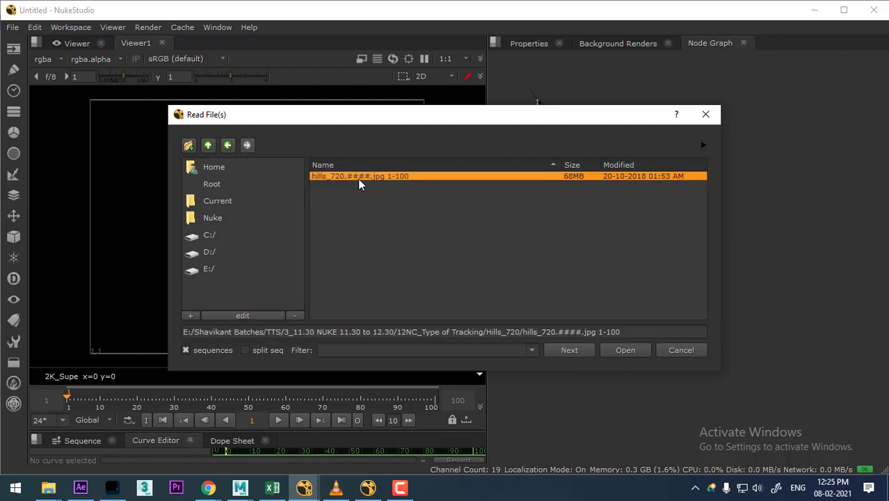
pyautogui.click(625, 350)
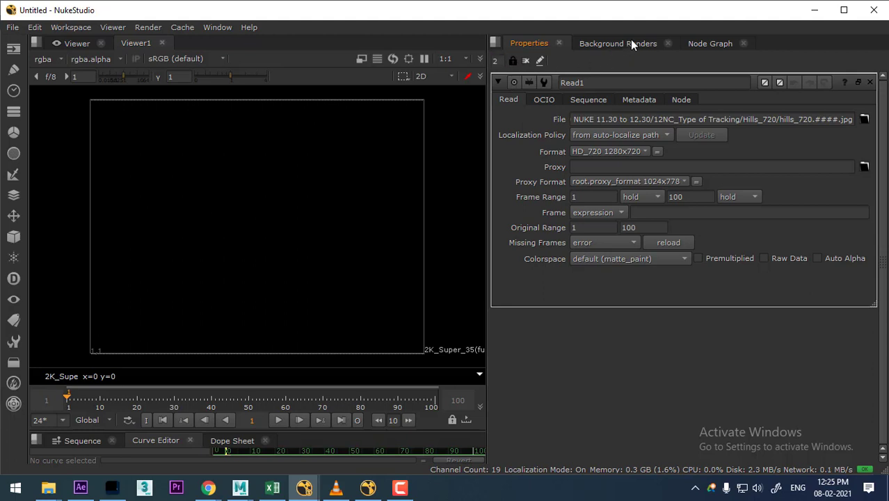
# Connect Viewer1 to Read1 in the node graph and arrange the viewer node below the footage node.
pyautogui.click(708, 43)
pyautogui.moveTo(626, 287); pyautogui.dragTo(626, 193)
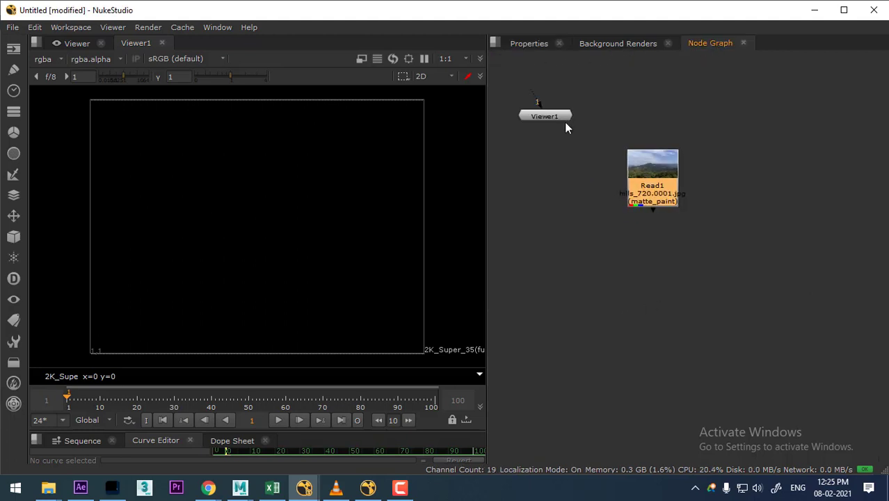
pyautogui.moveTo(564, 121); pyautogui.dragTo(625, 336)
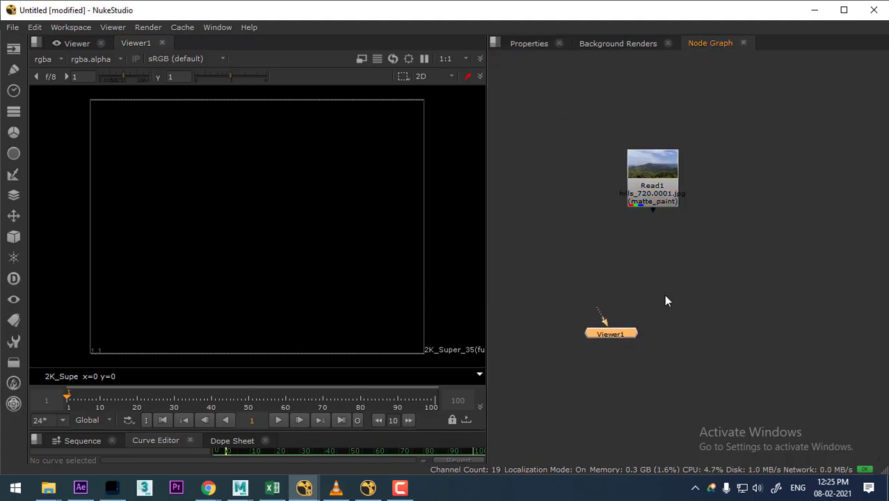
pyautogui.click(665, 181)
pyautogui.press('1')
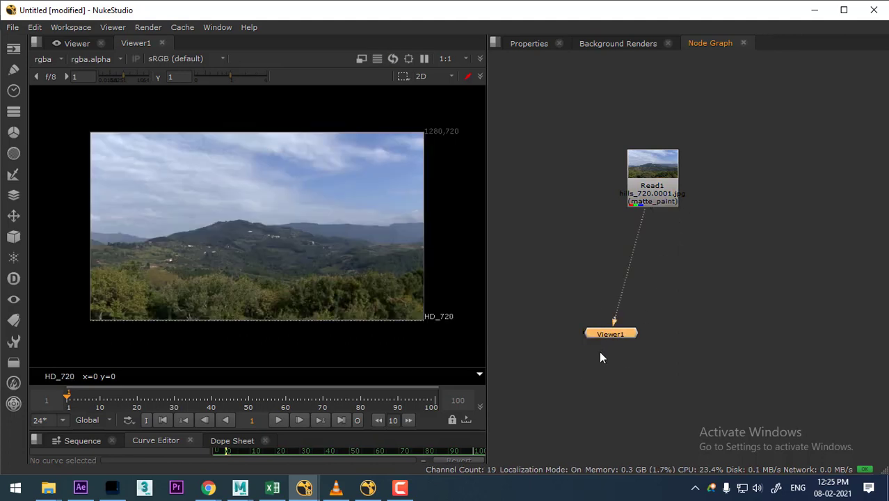
pyautogui.moveTo(640, 343); pyautogui.dragTo(663, 348)
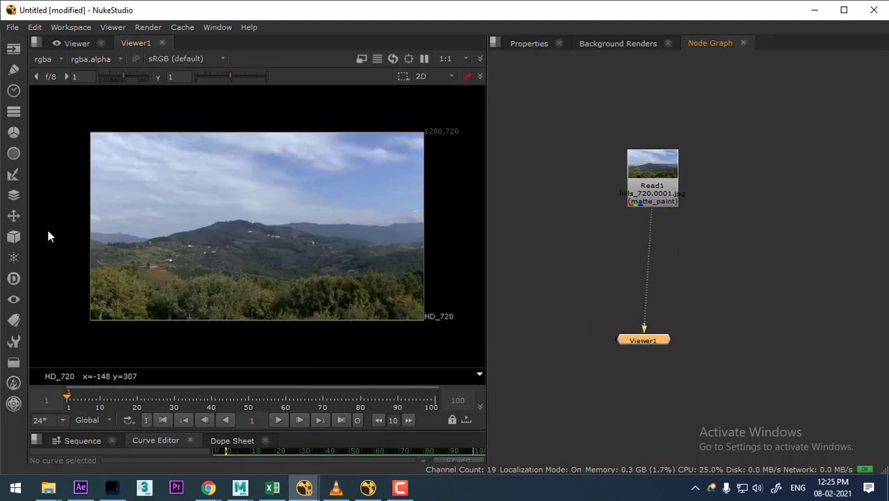
# Insert a Tracker node between Read1 and Viewer1, and move its floating properties window clear of the viewer.
pyautogui.click(17, 219)
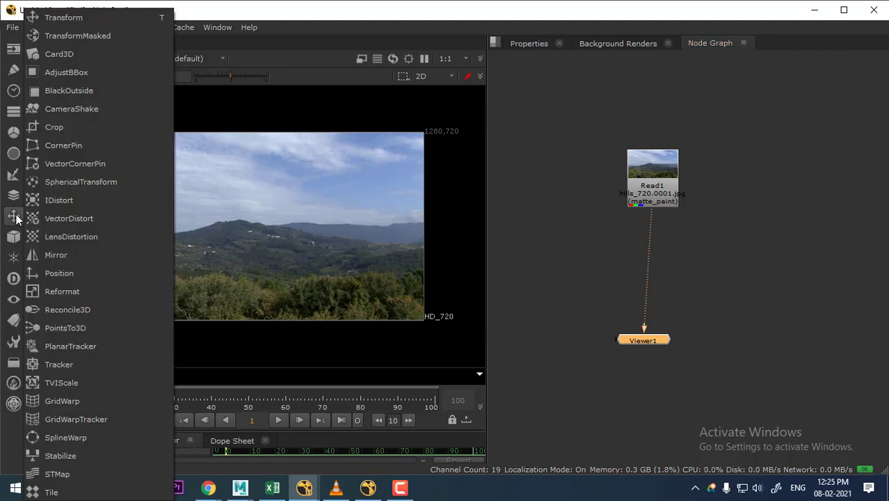
pyautogui.click(82, 362)
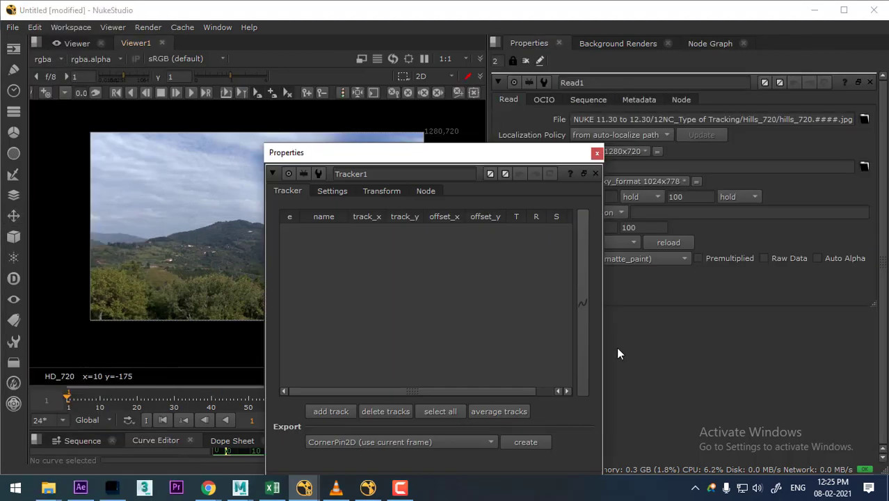
pyautogui.click(708, 44)
pyautogui.moveTo(681, 326); pyautogui.dragTo(694, 299)
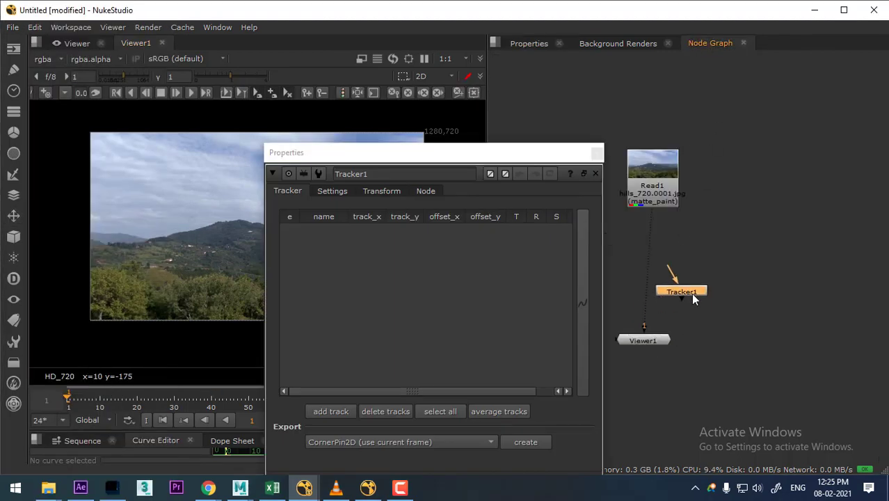
pyautogui.moveTo(656, 266); pyautogui.dragTo(657, 267)
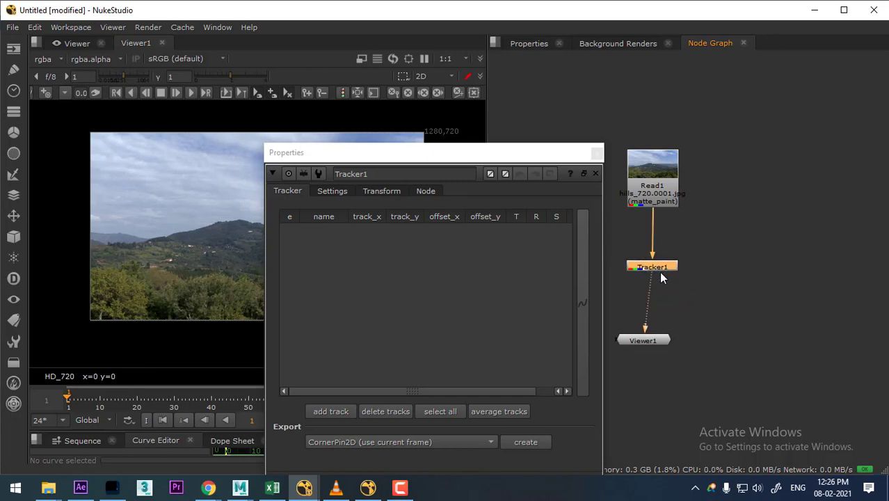
pyautogui.moveTo(487, 158); pyautogui.dragTo(658, 144)
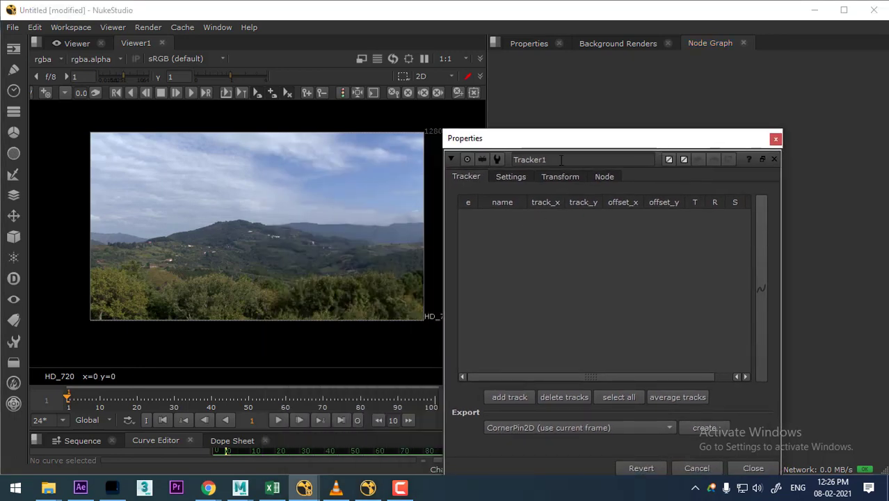
pyautogui.moveTo(572, 137); pyautogui.dragTo(631, 94)
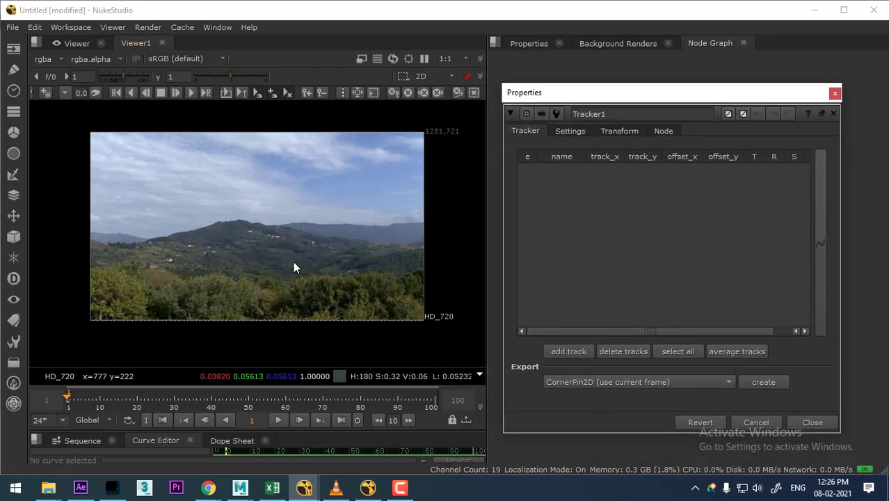
# Add a track and place it on the roof corner of the white-walled house at frame 1, at about 853, 299.
pyautogui.scroll(3, 293, 261)
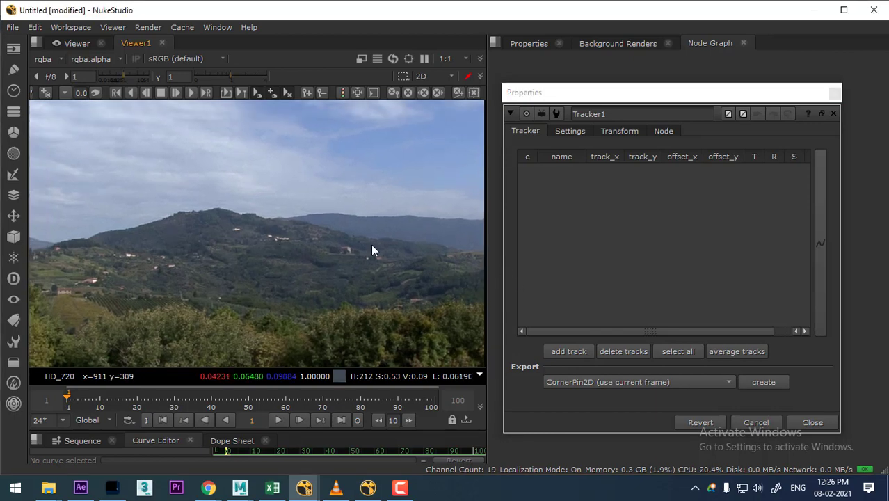
pyautogui.scroll(2, 334, 265)
pyautogui.scroll(1, 313, 262)
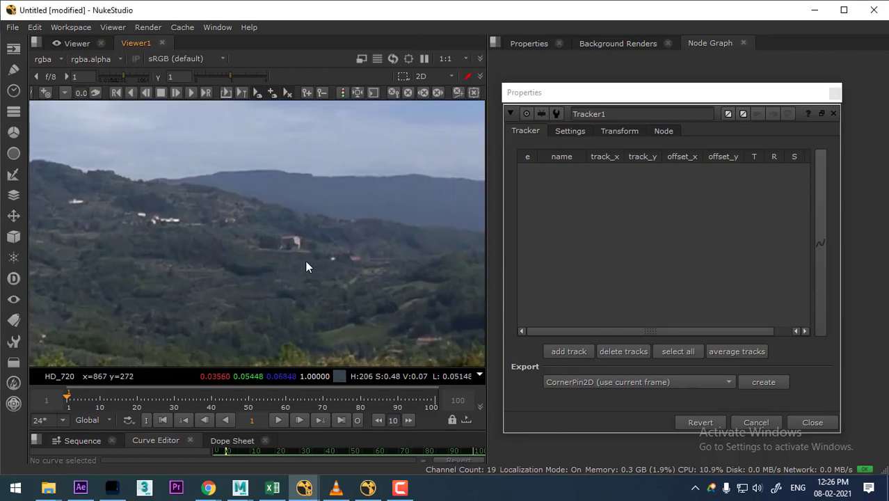
pyautogui.click(568, 351)
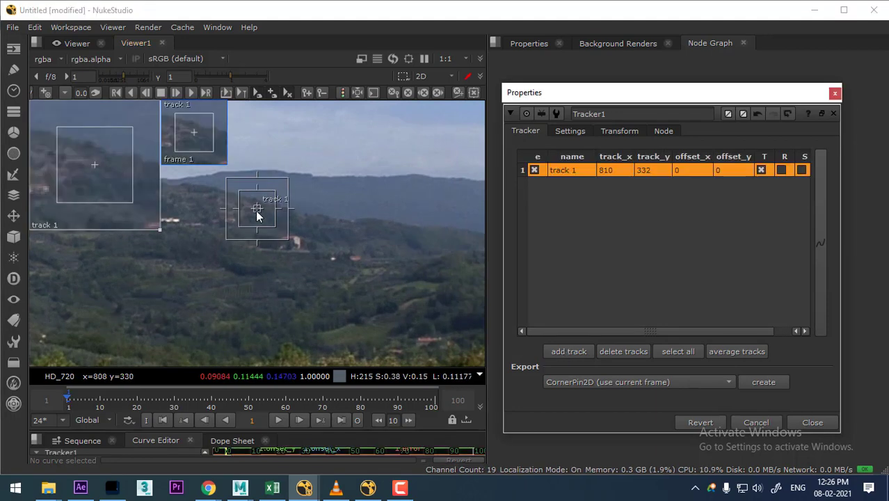
pyautogui.moveTo(256, 212); pyautogui.dragTo(295, 245)
pyautogui.scroll(5, 334, 250)
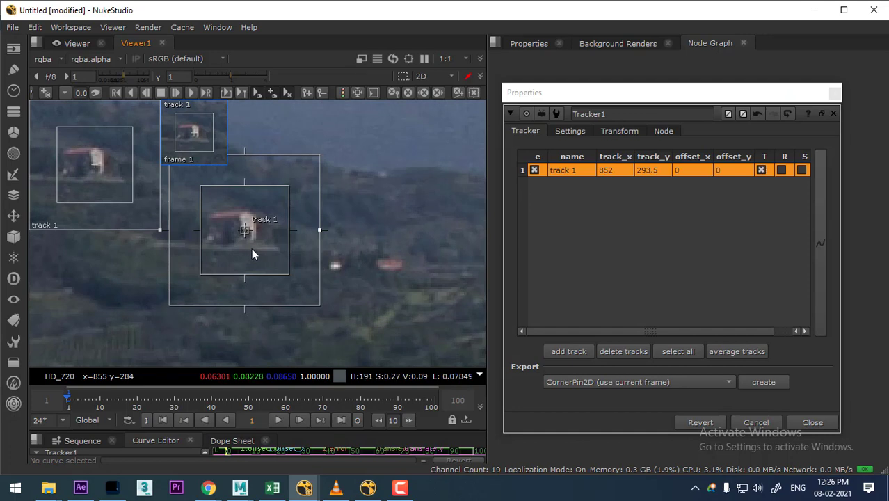
pyautogui.press('o')
pyautogui.press('o')
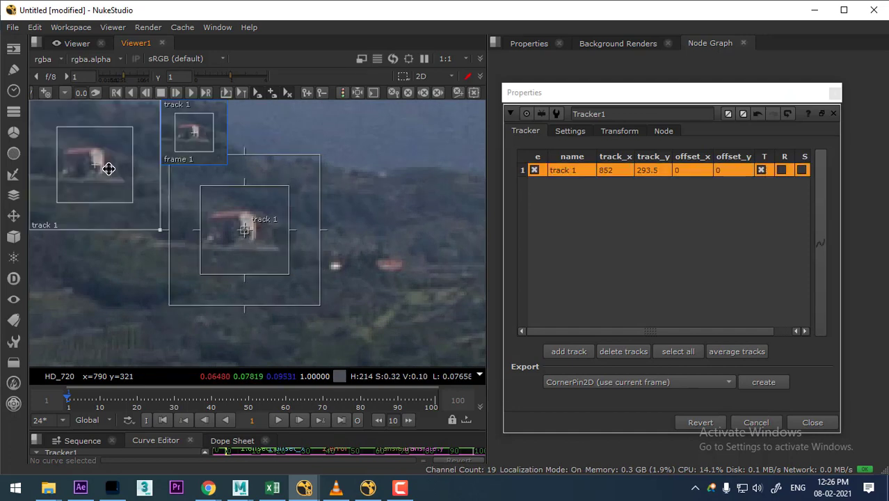
pyautogui.moveTo(109, 168); pyautogui.dragTo(107, 180)
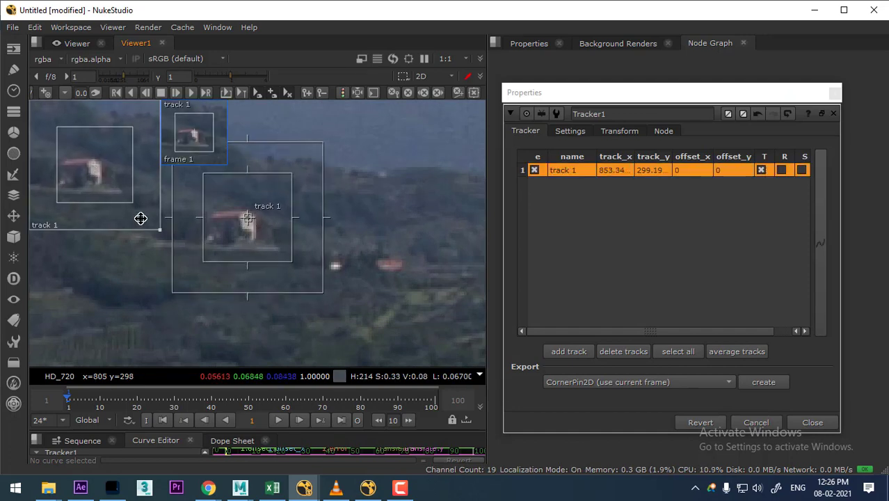
# Set the frame skip increment to 20 and reposition track 1 on the house corner at frames 21 and 41.
pyautogui.click(129, 421)
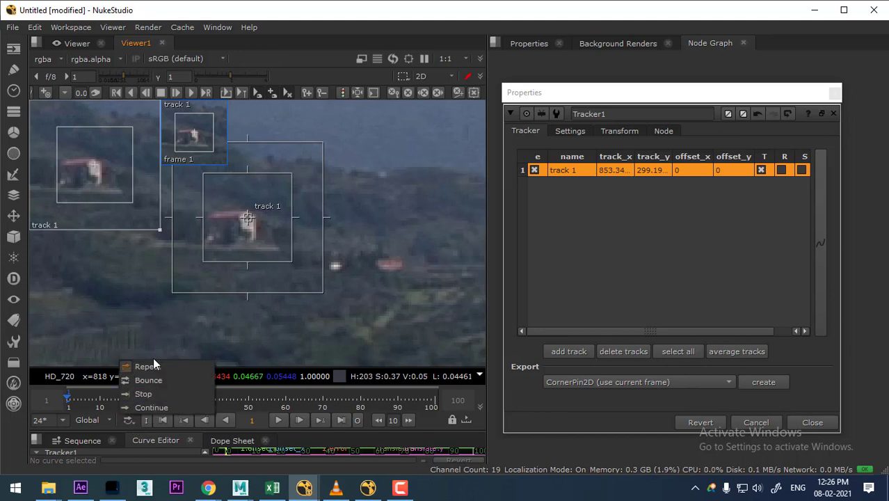
pyautogui.click(134, 423)
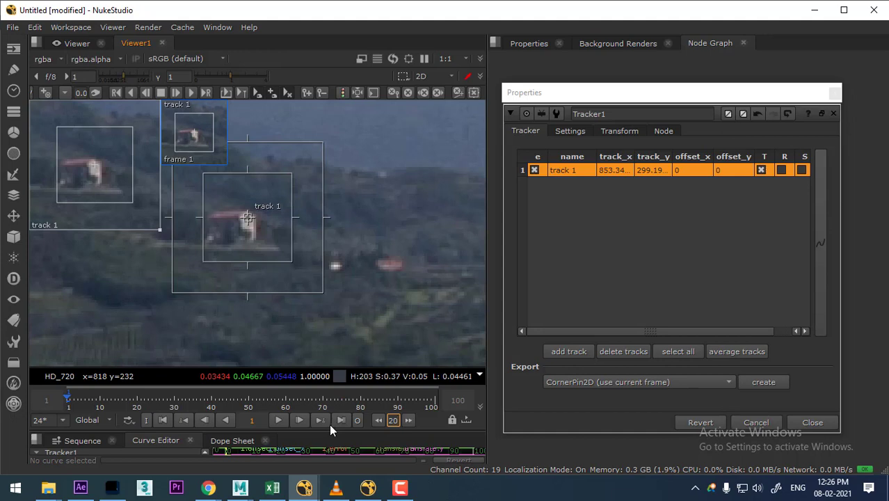
pyautogui.click(409, 420)
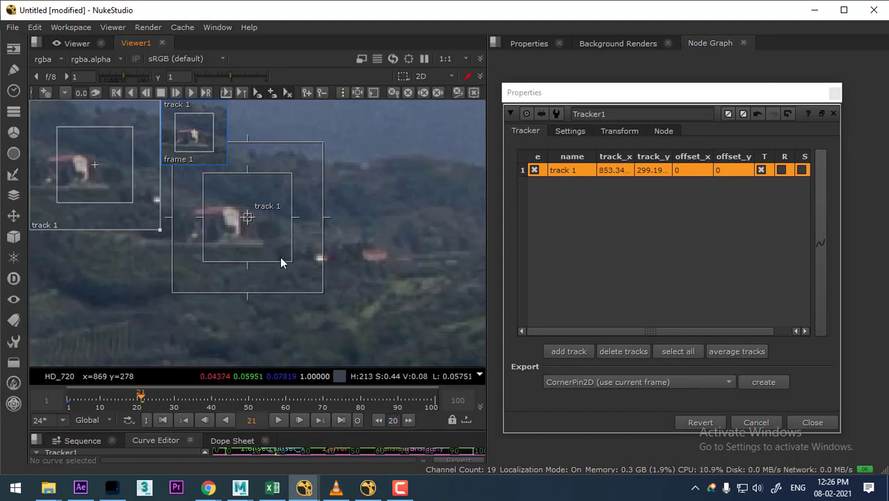
pyautogui.moveTo(128, 185)
pyautogui.mouseDown()
pyautogui.moveTo(107, 178)
pyautogui.moveTo(121, 186)
pyautogui.mouseUp()
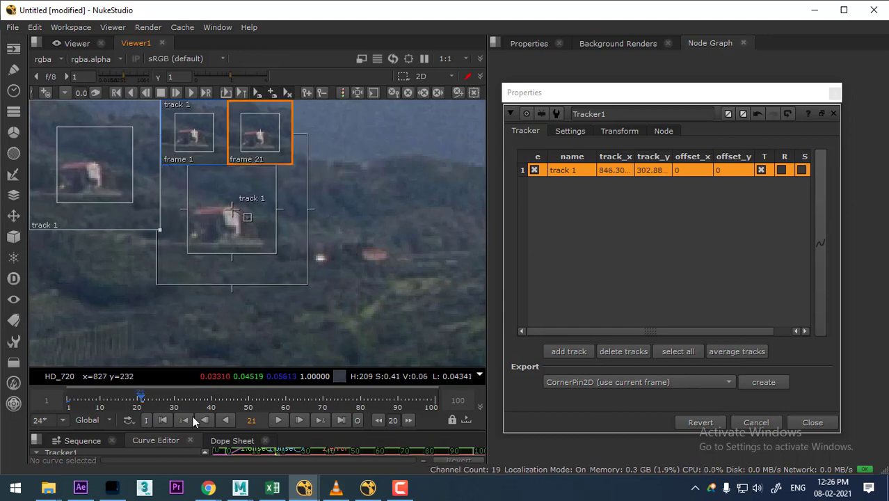
pyautogui.click(408, 420)
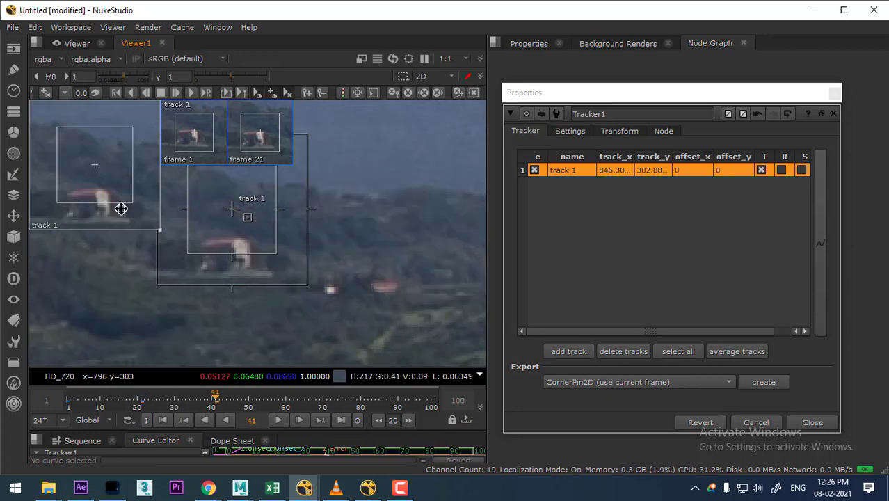
pyautogui.moveTo(119, 206); pyautogui.dragTo(113, 177)
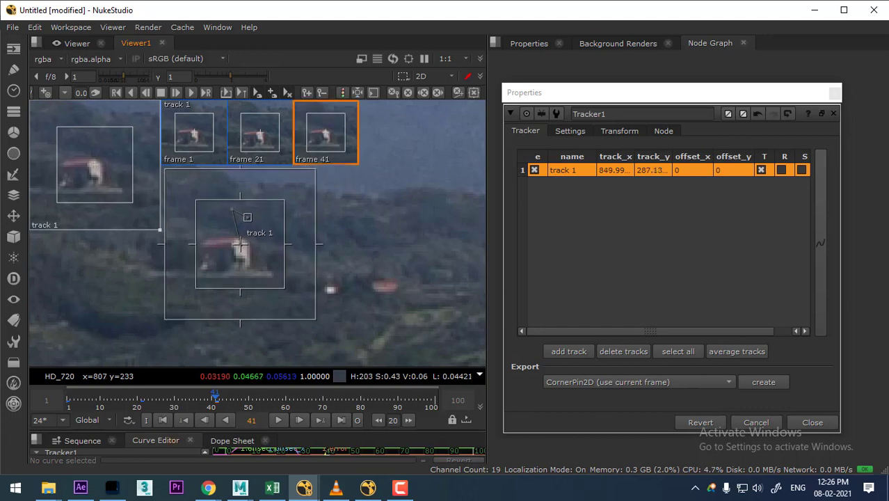
# Reposition track 1 on the same house corner at frames 61, 81 and 100.
pyautogui.click(409, 421)
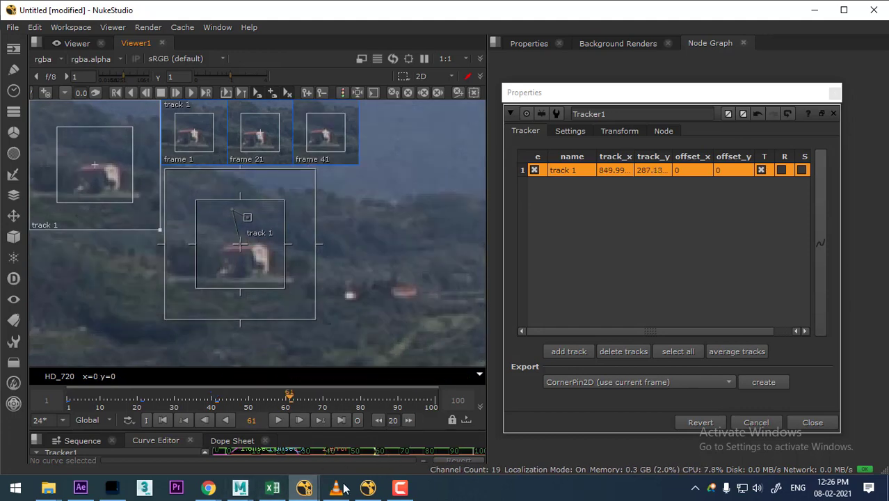
pyautogui.moveTo(133, 177); pyautogui.dragTo(114, 174)
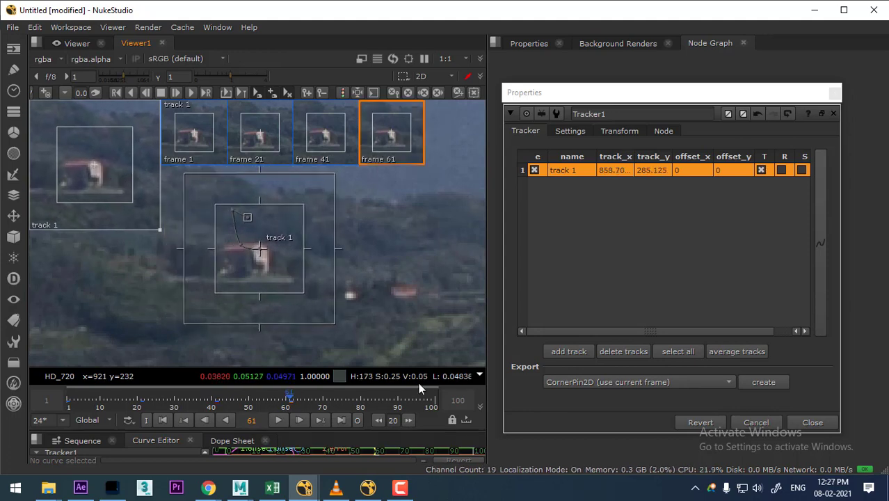
pyautogui.click(410, 426)
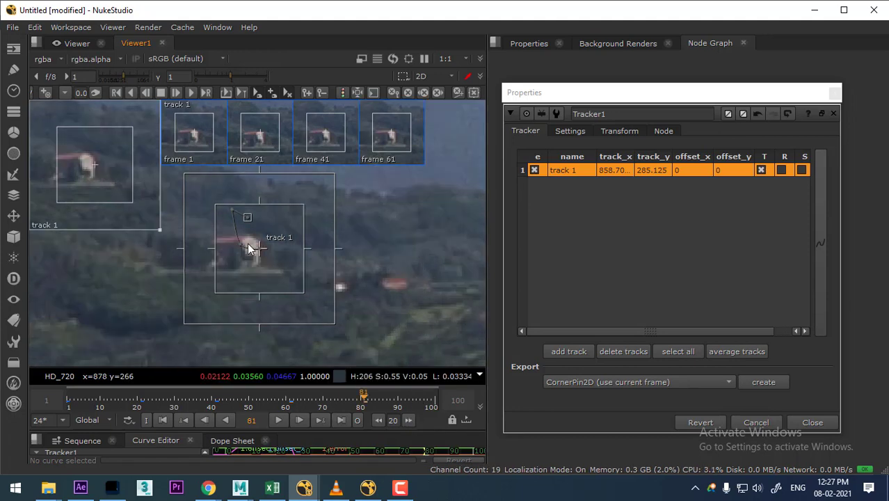
pyautogui.moveTo(113, 174); pyautogui.dragTo(119, 179)
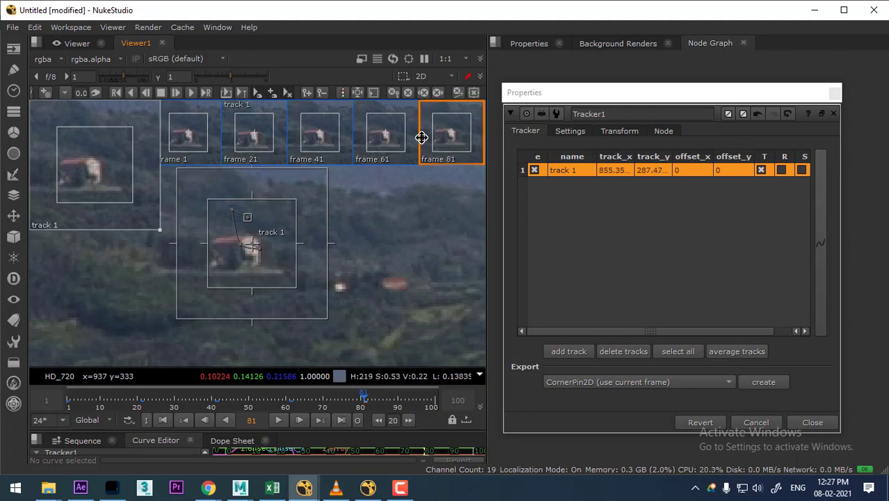
pyautogui.click(409, 421)
pyautogui.moveTo(103, 194); pyautogui.dragTo(112, 185)
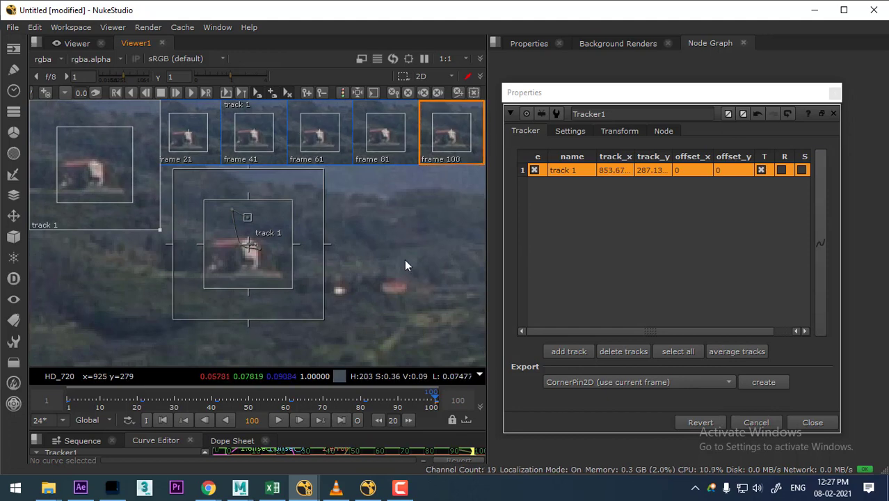
# Step through track 1's keyframe thumbnails from frame 1 to frame 100 to check the house corner placement.
pyautogui.click(192, 136)
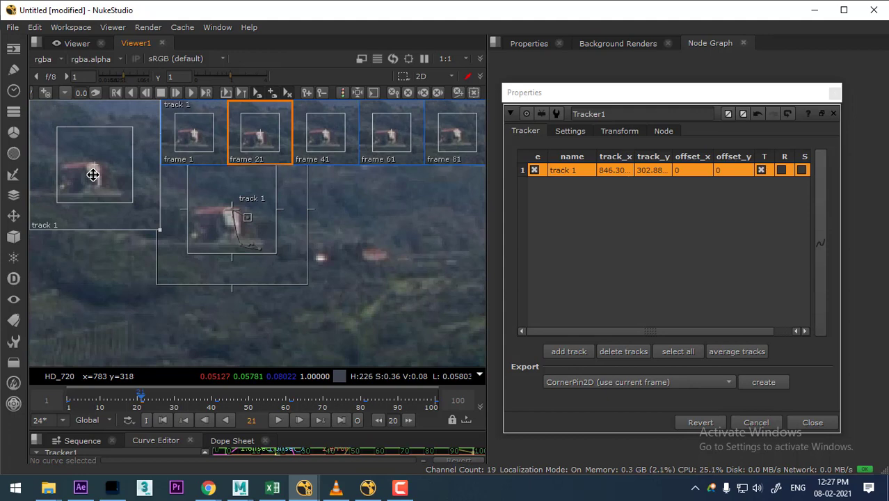
pyautogui.click(193, 135)
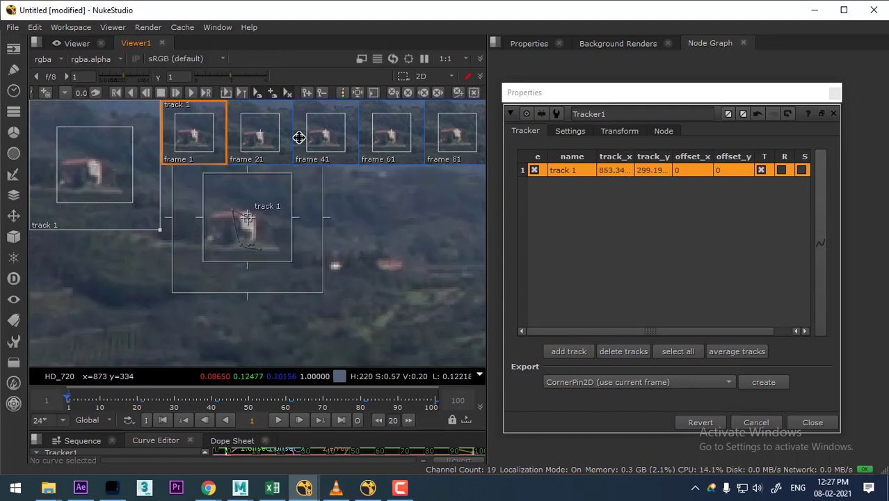
pyautogui.click(324, 136)
pyautogui.click(192, 136)
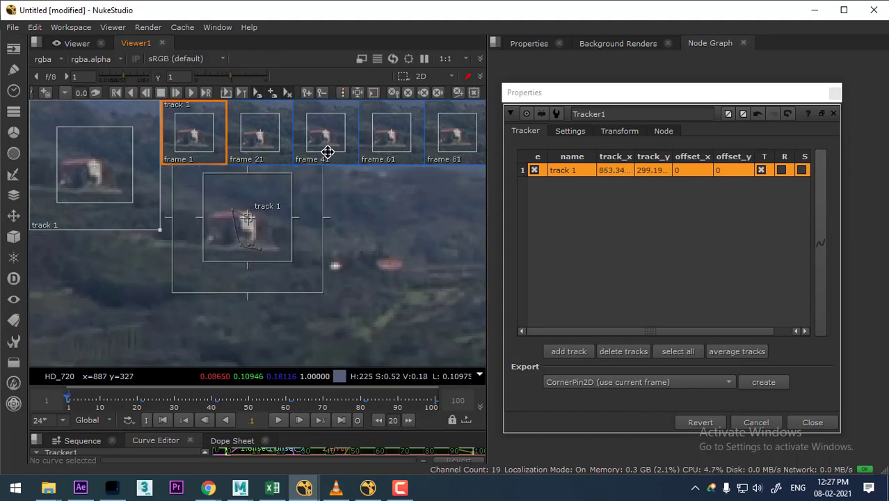
pyautogui.click(387, 133)
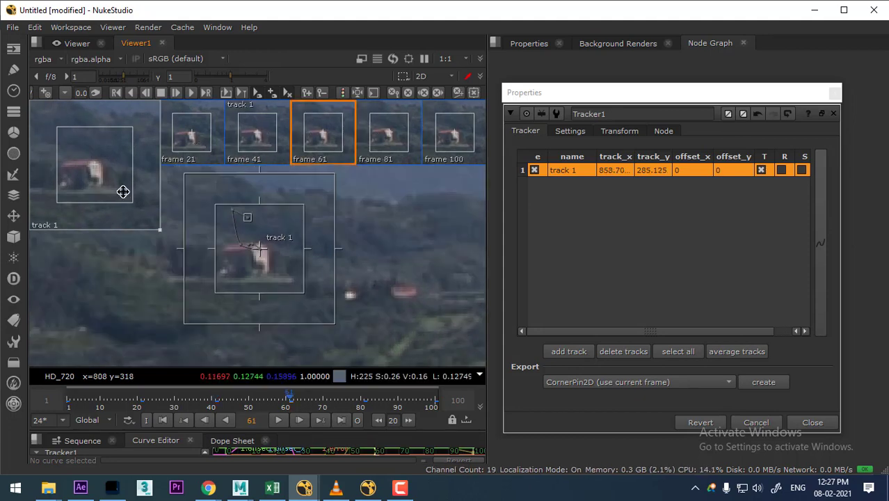
pyautogui.click(396, 140)
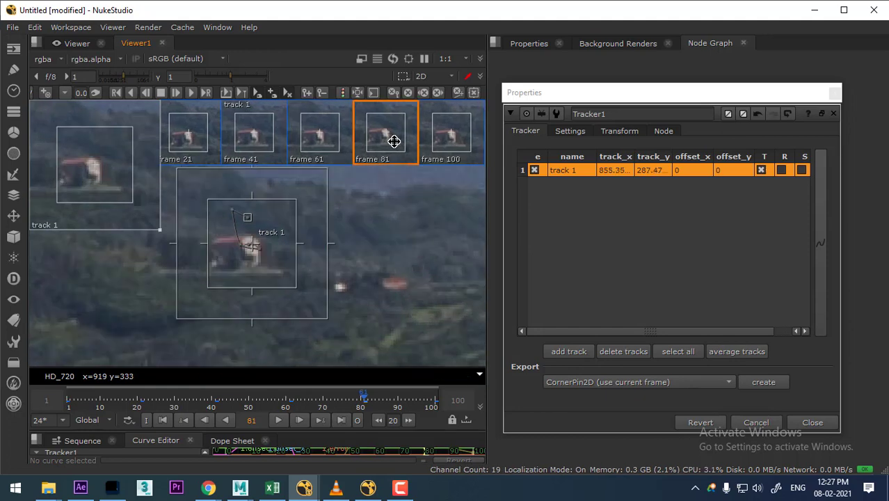
pyautogui.click(448, 141)
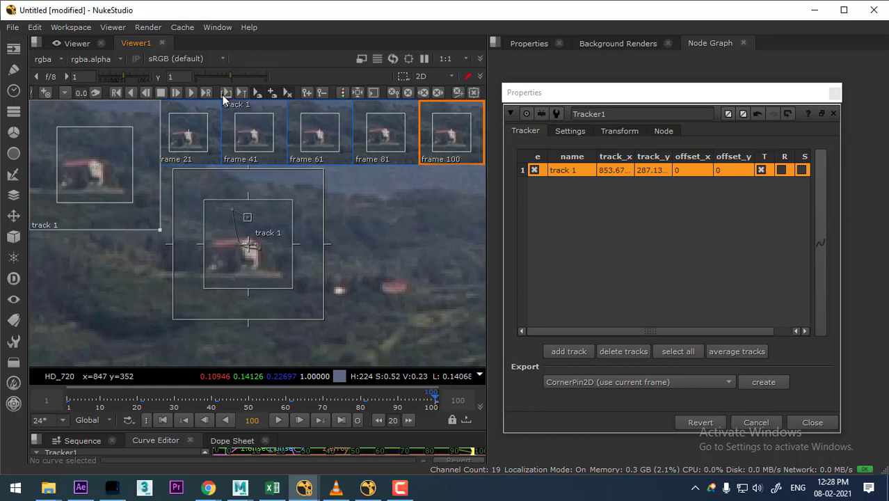
# Key-track track 1 through all its keyframes, and set the viewer's playback mode to Bounce.
pyautogui.click(224, 93)
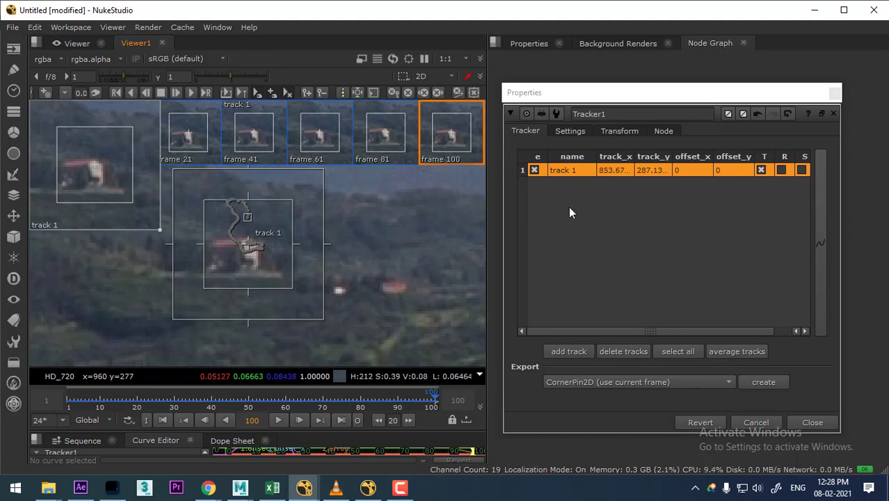
pyautogui.moveTo(624, 95); pyautogui.dragTo(608, 93)
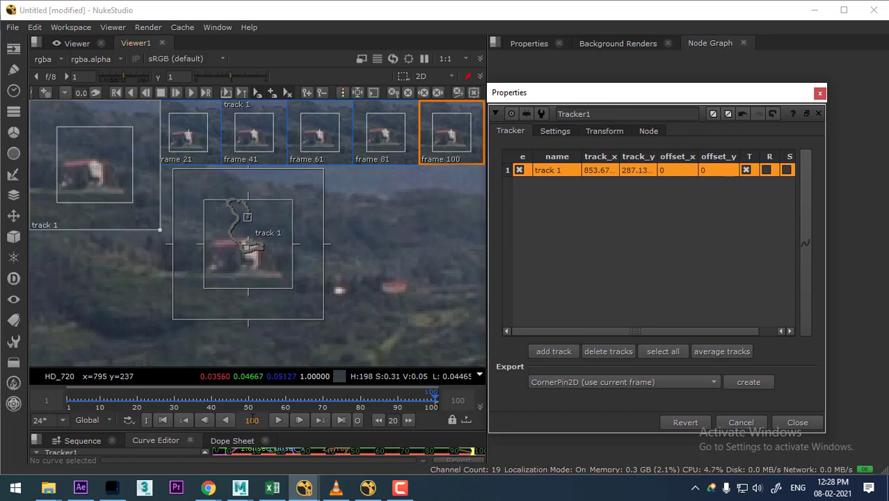
pyautogui.click(136, 421)
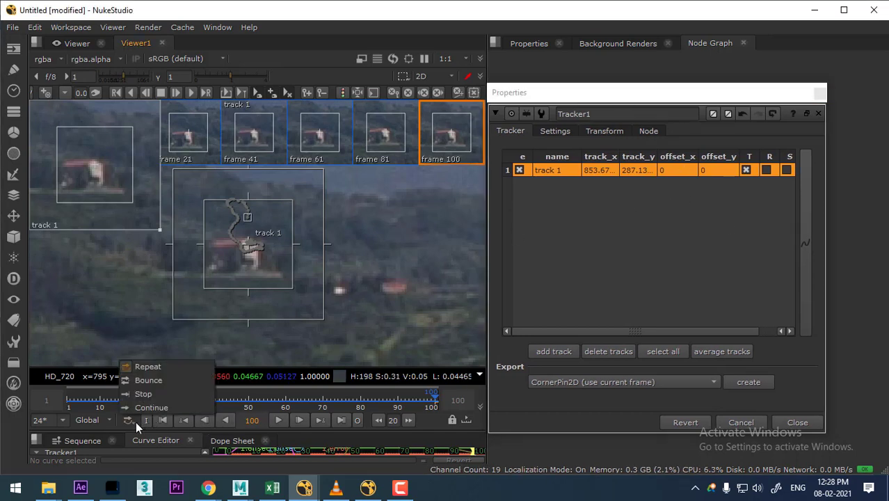
pyautogui.click(149, 382)
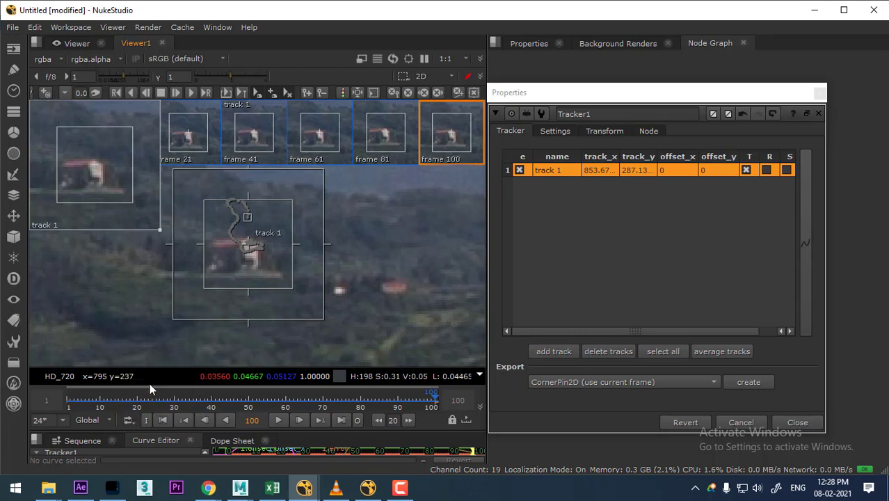
# Play the sequence from frame 1 to review how track 1 follows the house, and stop playback.
pyautogui.click(162, 420)
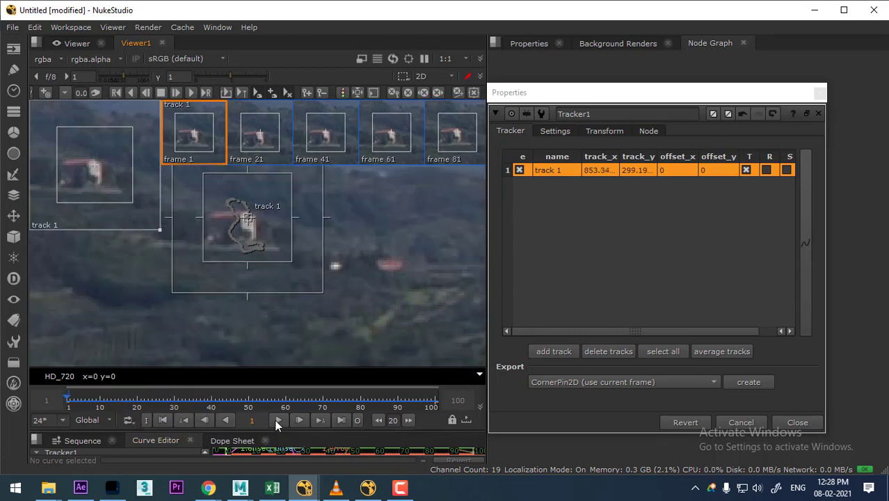
pyautogui.click(276, 420)
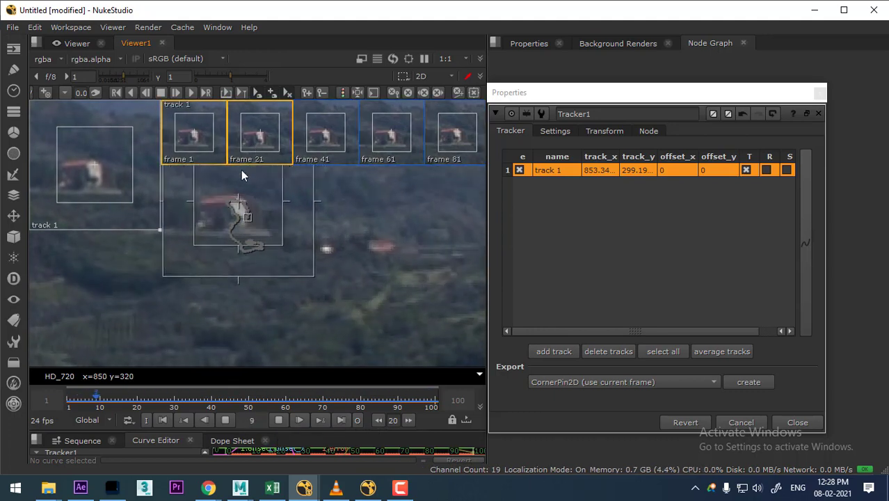
pyautogui.click(230, 150)
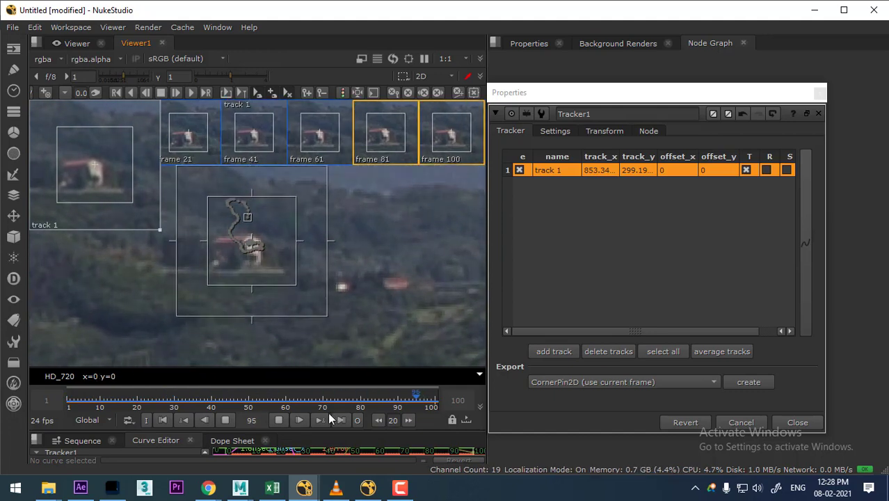
pyautogui.click(280, 420)
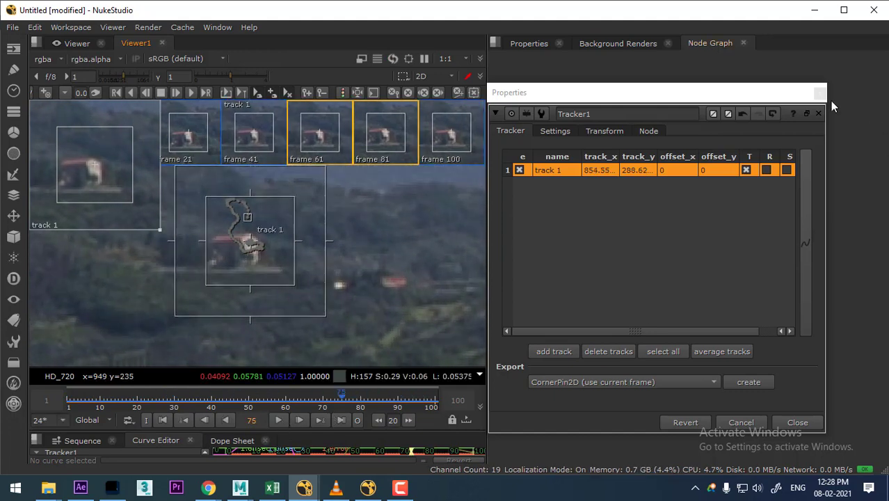
# Examine the Tracker node's transform values and settings, and return to the list of tracks.
pyautogui.moveTo(640, 94); pyautogui.dragTo(608, 83)
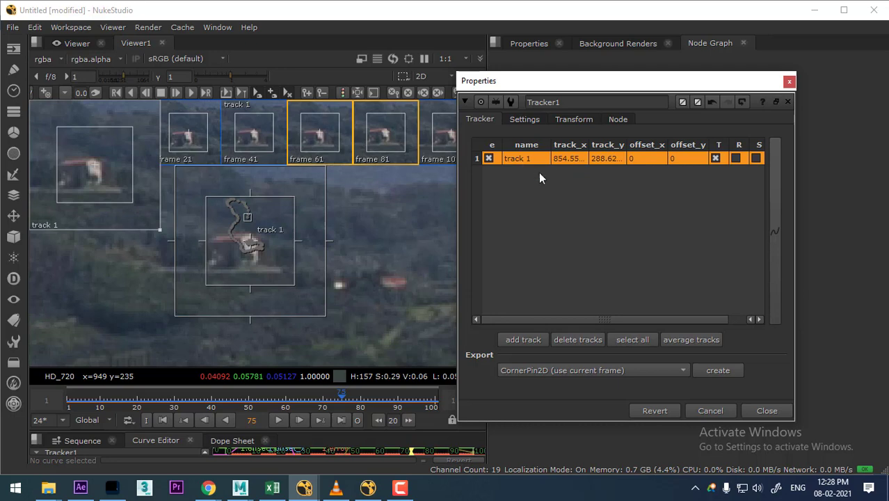
pyautogui.click(565, 118)
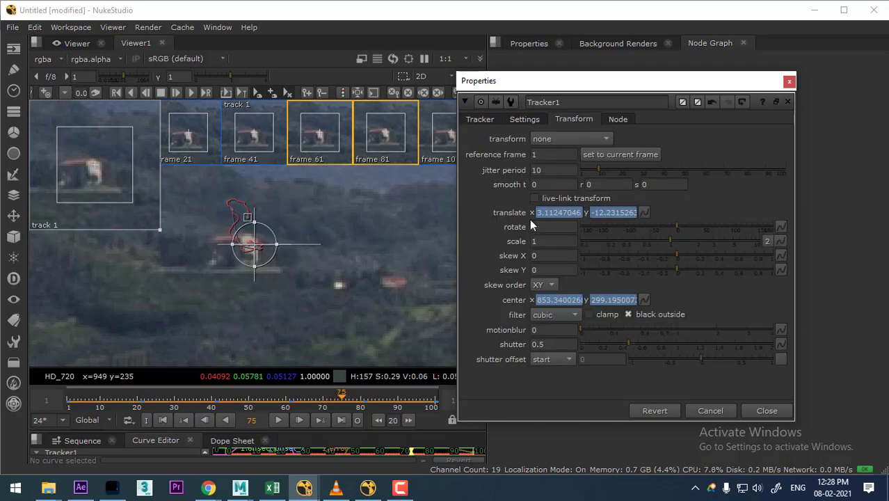
pyautogui.click(523, 119)
pyautogui.click(479, 119)
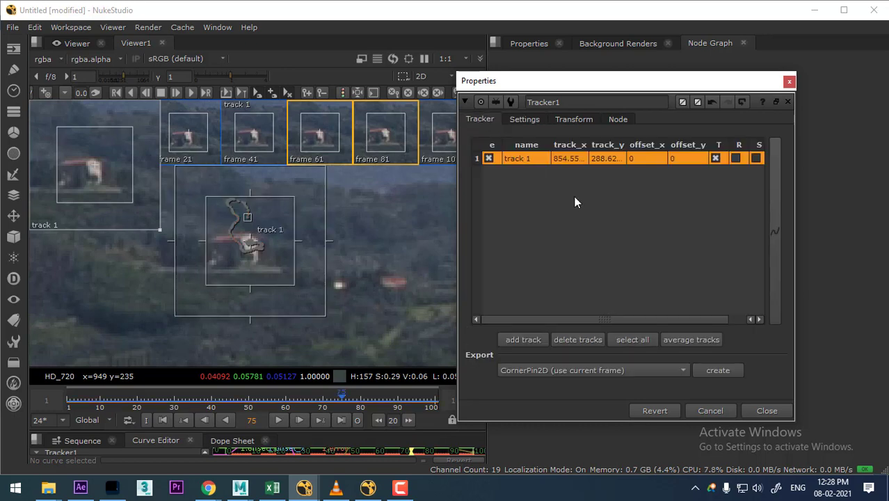
# Try enabling rotation for track 1, check the transform's rotate value, and disable rotation again.
pyautogui.click(736, 159)
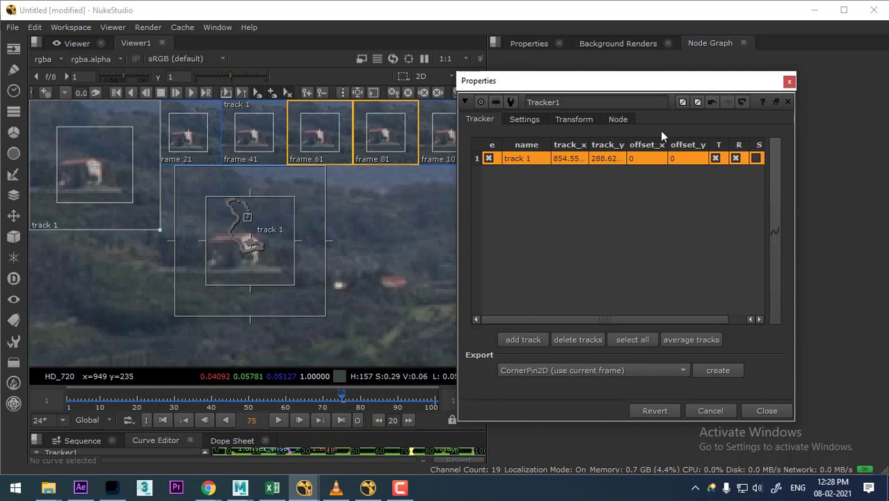
pyautogui.click(574, 120)
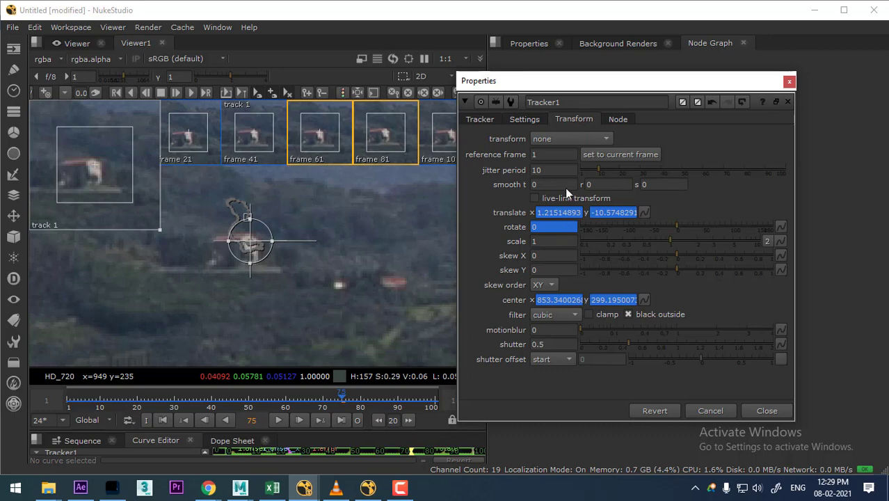
pyautogui.click(480, 121)
pyautogui.click(736, 159)
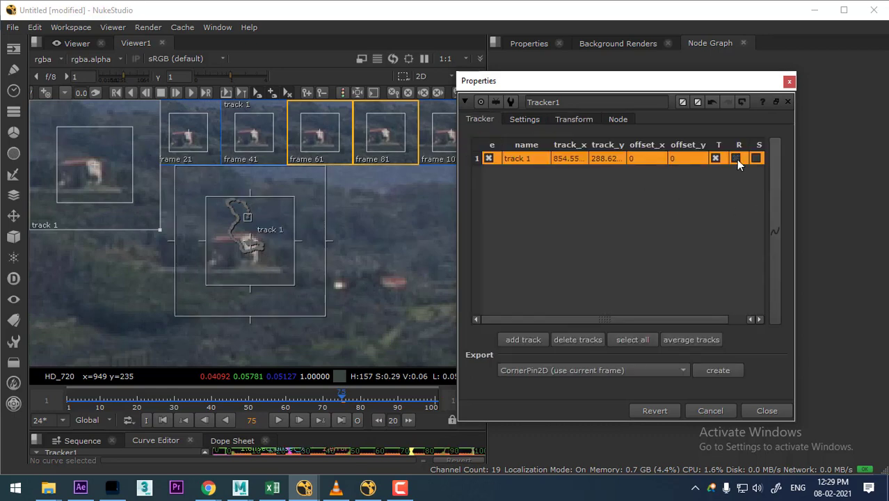
pyautogui.click(574, 119)
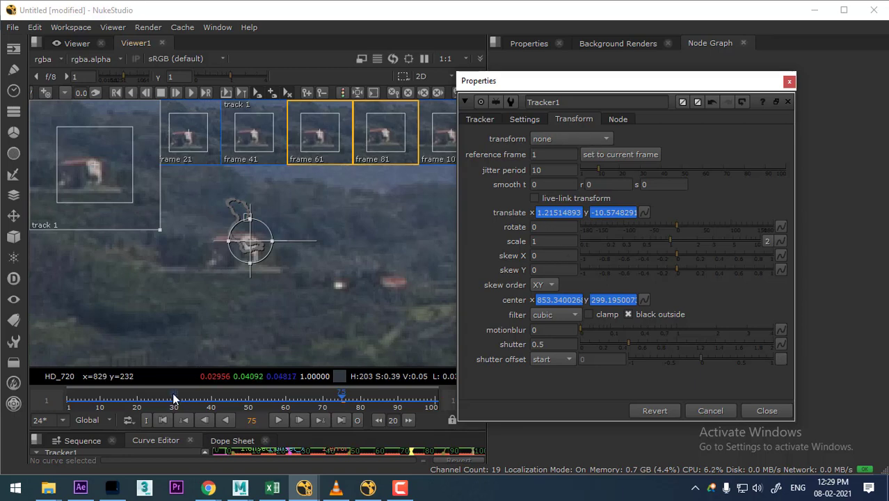
# At frame 34, try rotation on track 1 once more, check the rotate value, and turn it back off.
pyautogui.moveTo(174, 399); pyautogui.dragTo(193, 402)
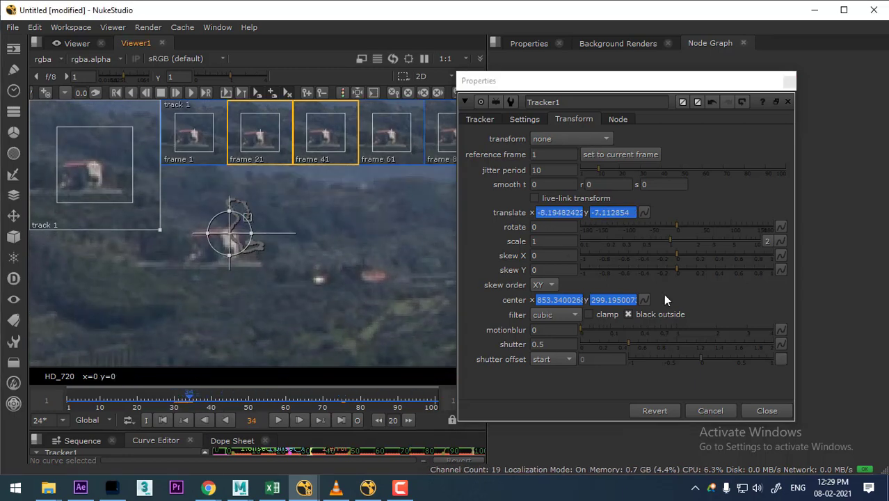
pyautogui.click(480, 120)
pyautogui.click(737, 159)
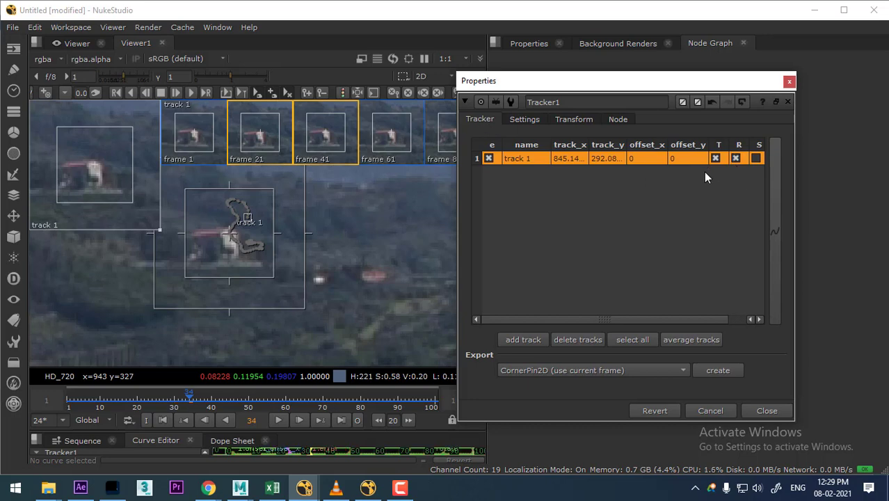
pyautogui.click(574, 120)
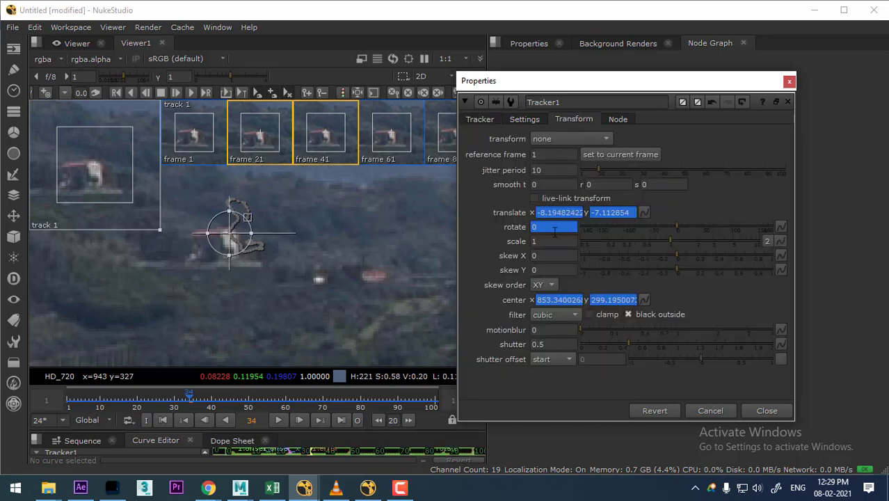
pyautogui.click(478, 121)
pyautogui.click(736, 159)
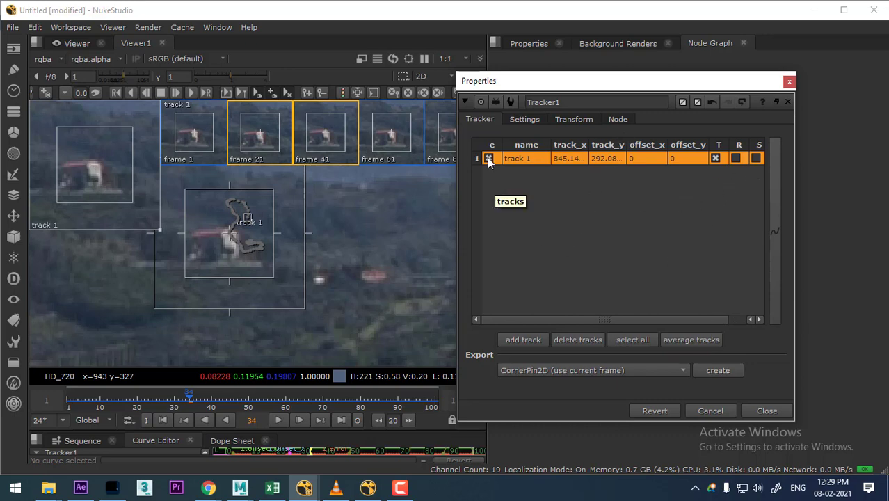
# Return to frame 1, disable track 1, and add a second track to the Tracker node.
pyautogui.click(162, 420)
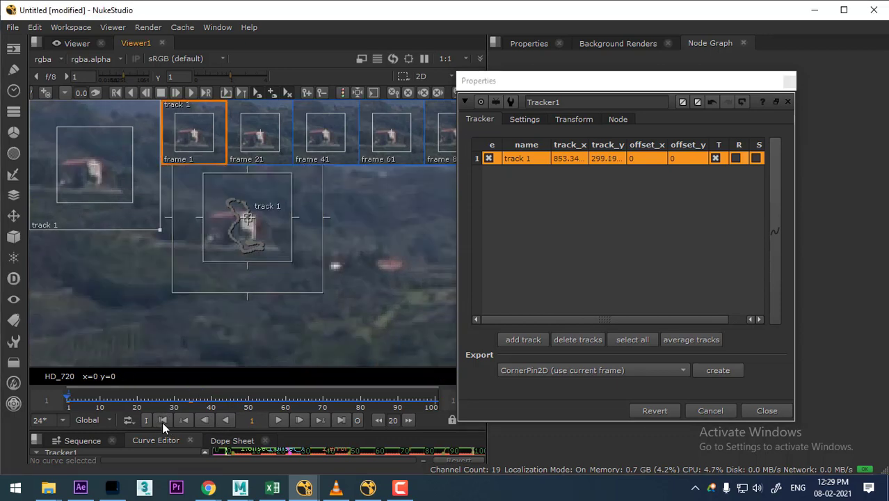
pyautogui.click(490, 158)
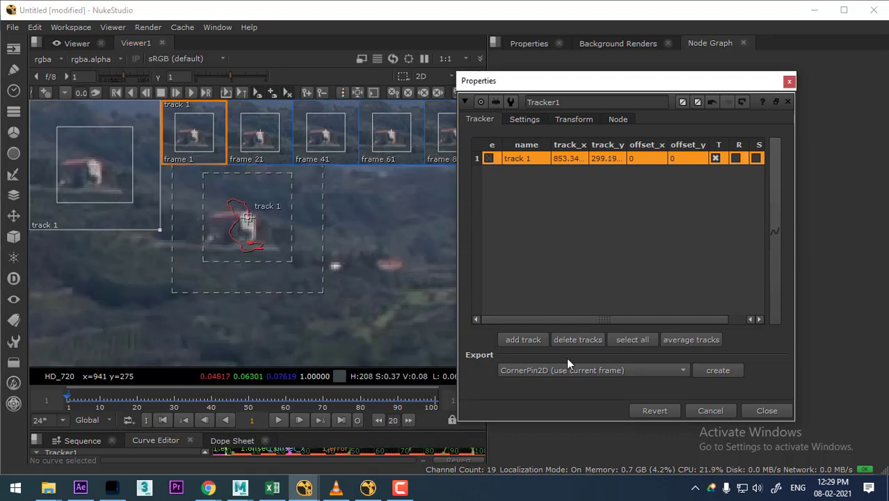
pyautogui.click(525, 341)
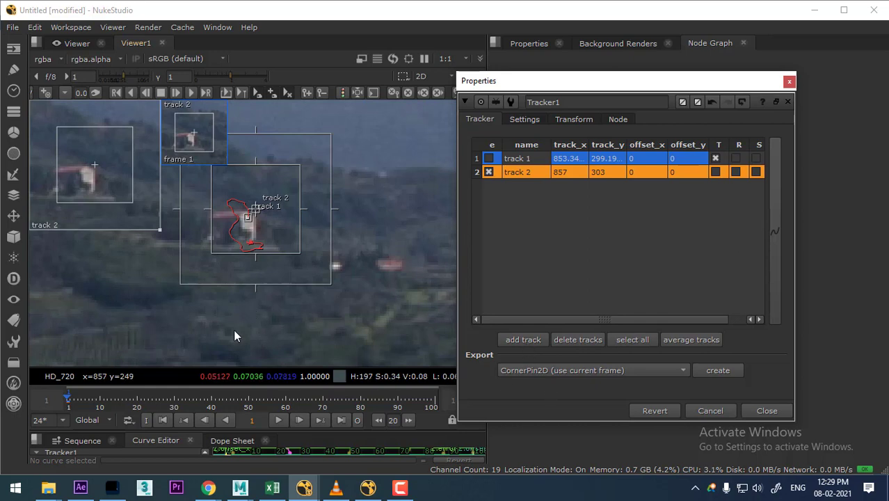
# Try track 2 beside the house at about 828, 308, and on the distant white buildings at about 722, 319.
pyautogui.scroll(-5, 133, 301)
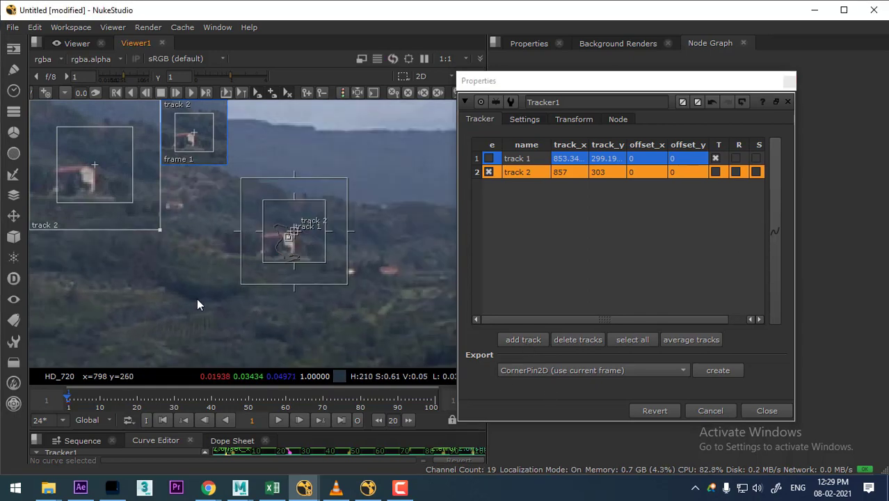
pyautogui.scroll(-3, 167, 306)
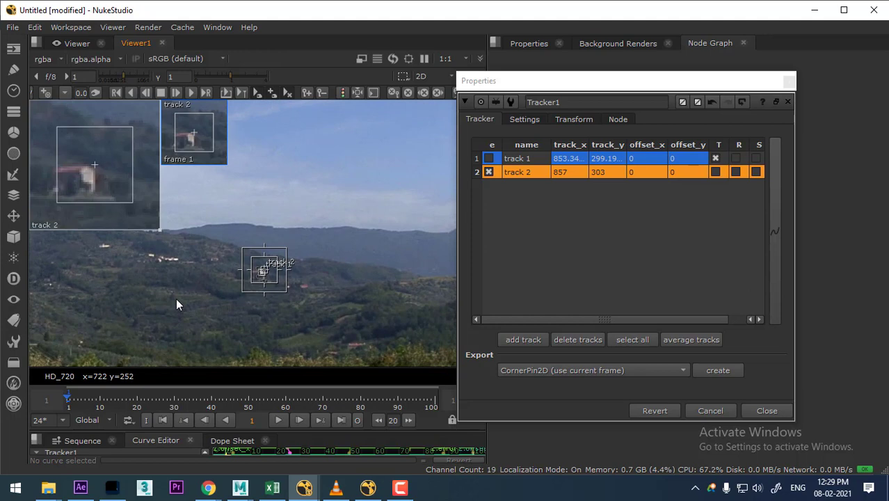
pyautogui.scroll(2, 298, 293)
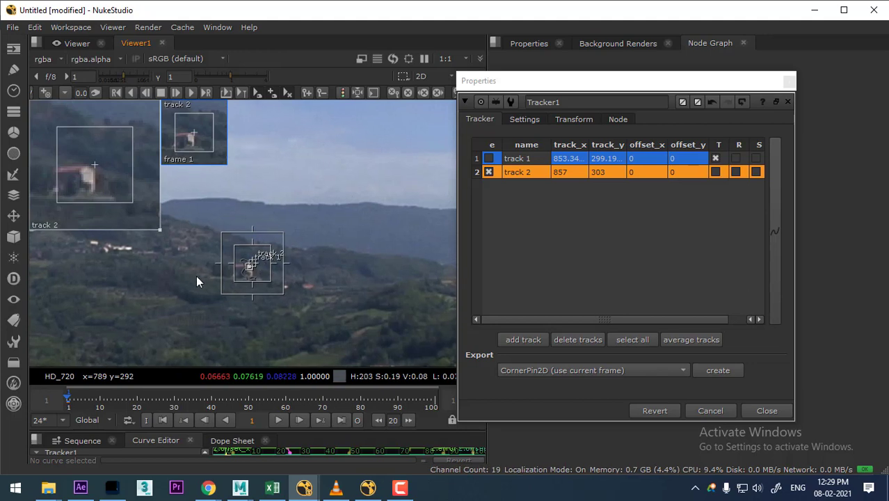
pyautogui.moveTo(197, 277); pyautogui.dragTo(250, 300, button='middle')
pyautogui.moveTo(133, 191); pyautogui.dragTo(184, 196)
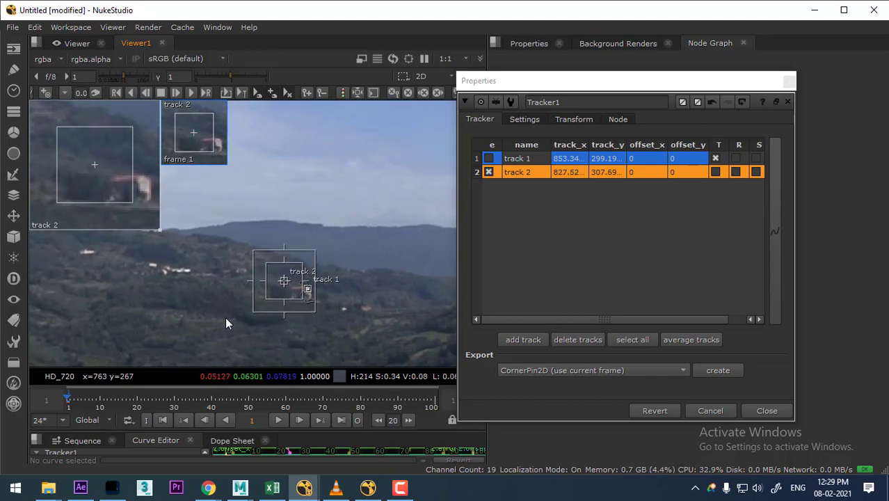
pyautogui.click(208, 310)
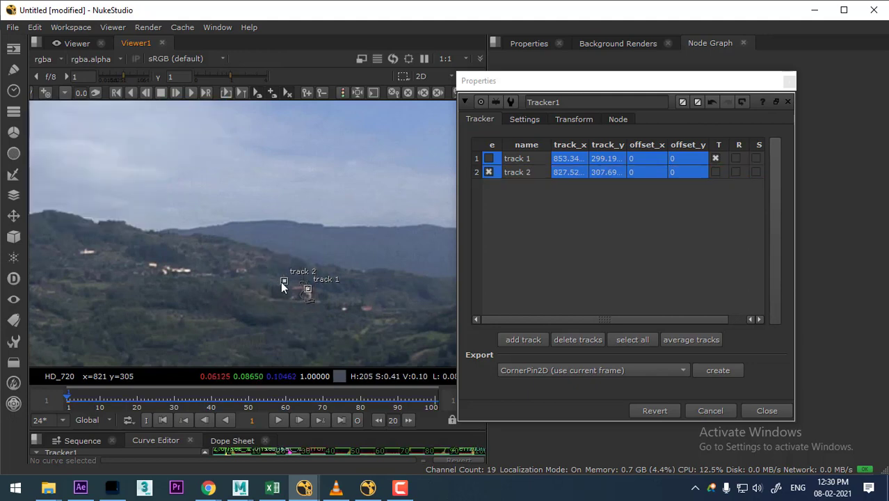
pyautogui.scroll(3, 291, 280)
pyautogui.moveTo(284, 282); pyautogui.dragTo(112, 268)
pyautogui.moveTo(295, 337); pyautogui.dragTo(307, 218, button='middle')
pyautogui.moveTo(296, 284); pyautogui.dragTo(316, 355, button='middle')
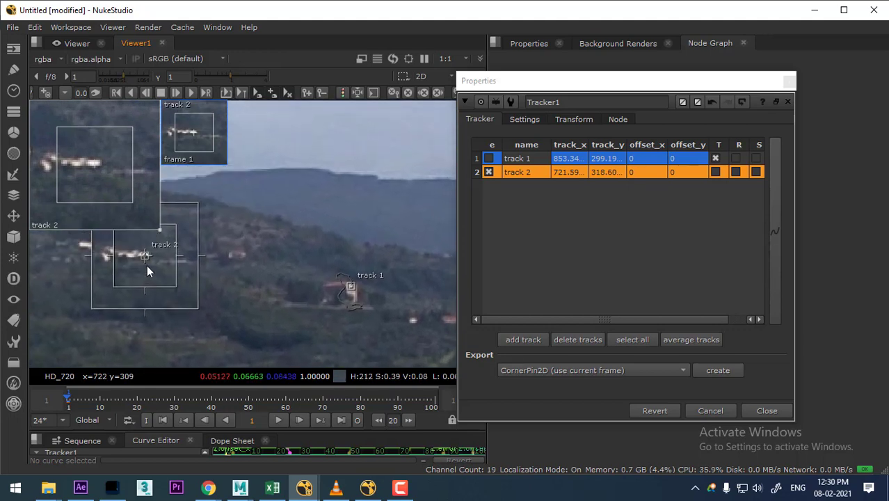
# Place track 2 on the small white spot to the right of the red-roofed house, at about 893, 277.
pyautogui.moveTo(141, 258); pyautogui.dragTo(412, 318)
pyautogui.moveTo(413, 318); pyautogui.dragTo(168, 256, button='middle')
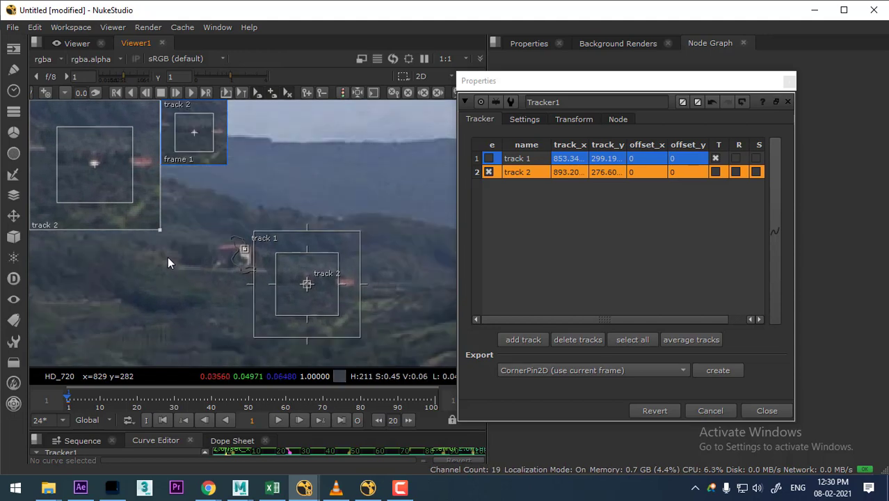
# Tighten track 2's pattern and search boxes around the small white spot and track it forward to frame 100.
pyautogui.scroll(2, 241, 281)
pyautogui.moveTo(263, 254); pyautogui.dragTo(263, 251)
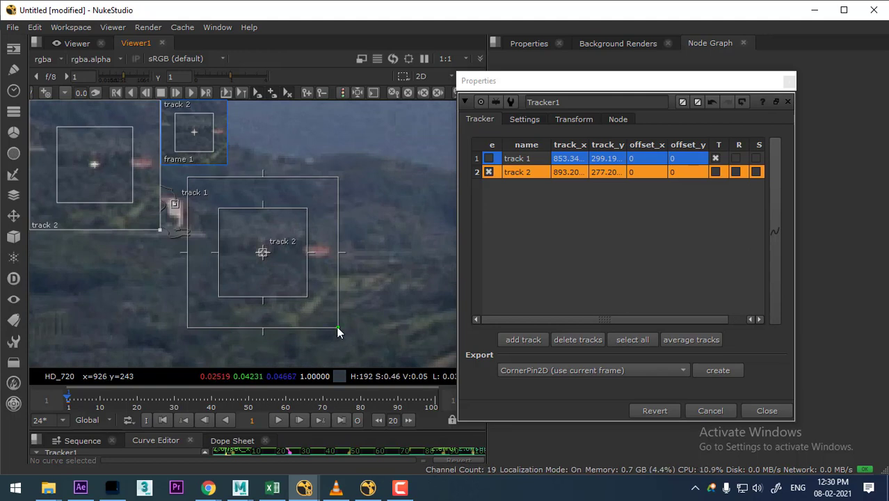
pyautogui.moveTo(336, 327); pyautogui.dragTo(276, 265)
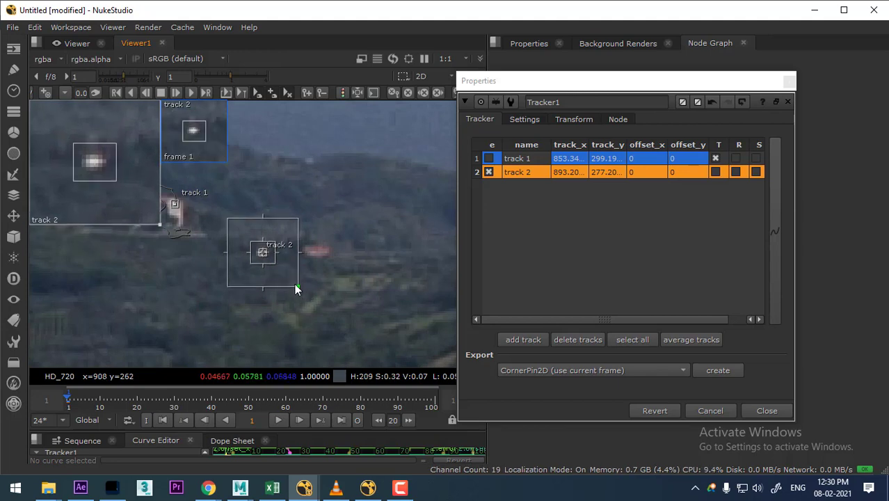
pyautogui.moveTo(294, 283); pyautogui.dragTo(284, 277)
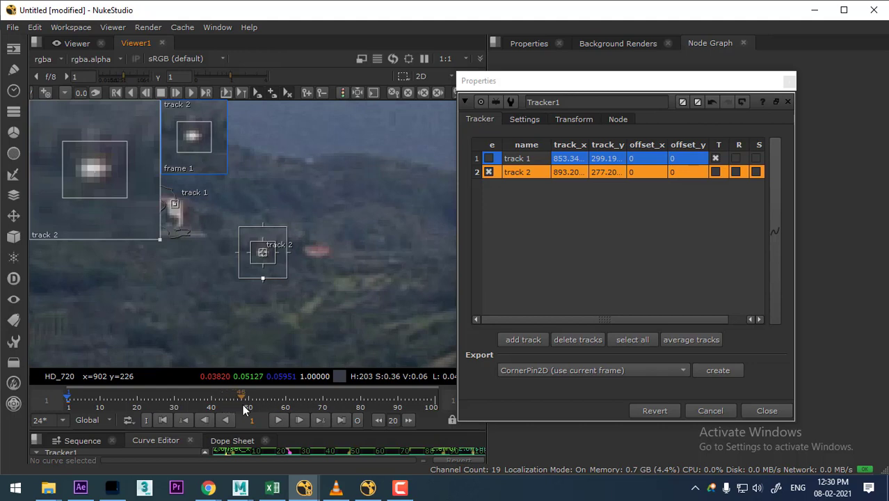
pyautogui.click(191, 94)
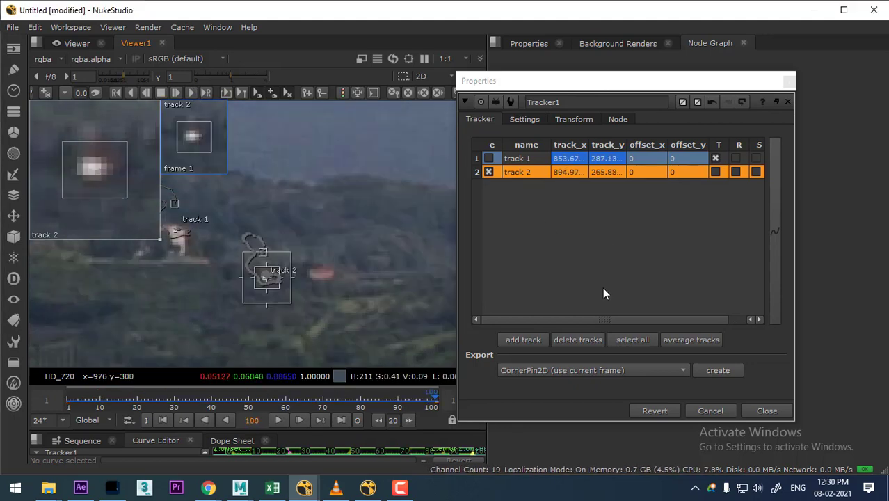
# Review the Tracker's auto-tracking settings, including the error threshold for grabbing a new pattern, and close the properties.
pyautogui.click(525, 120)
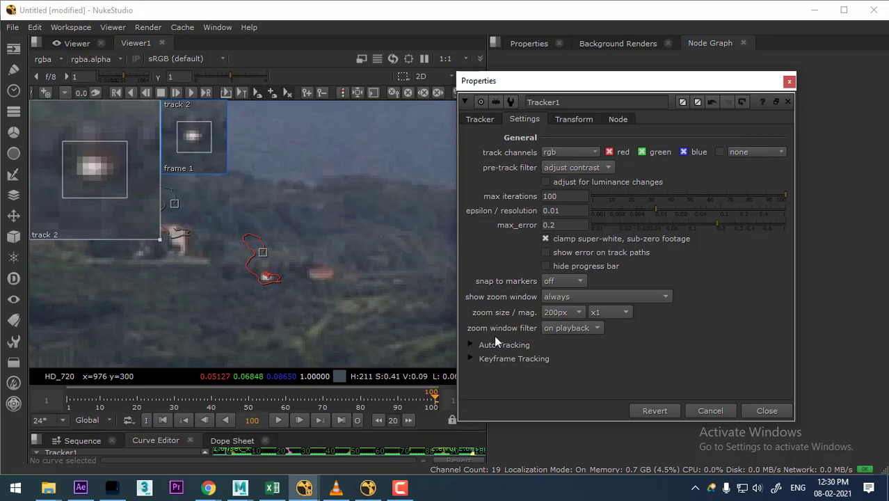
pyautogui.click(471, 346)
pyautogui.scroll(-3, 524, 276)
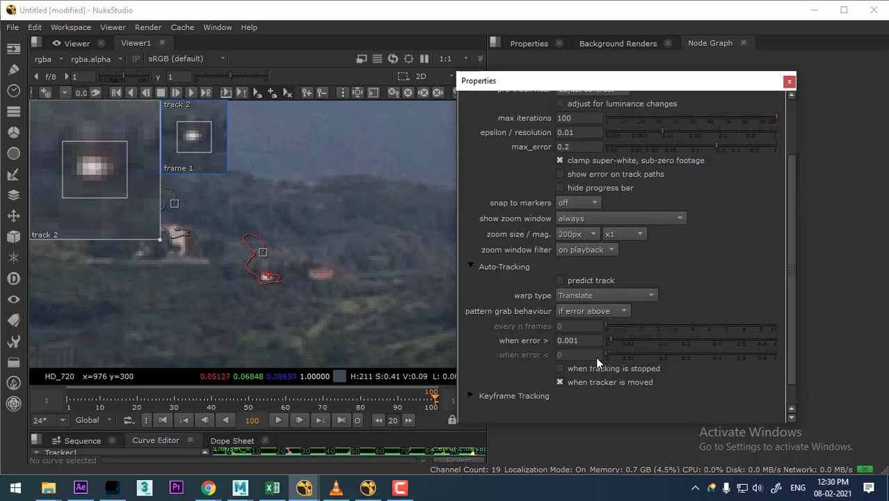
pyautogui.click(592, 340)
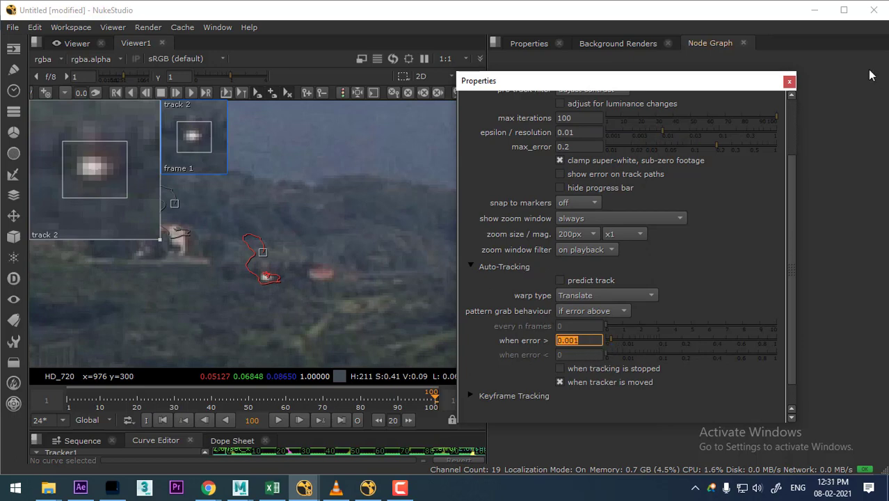
pyautogui.click(789, 81)
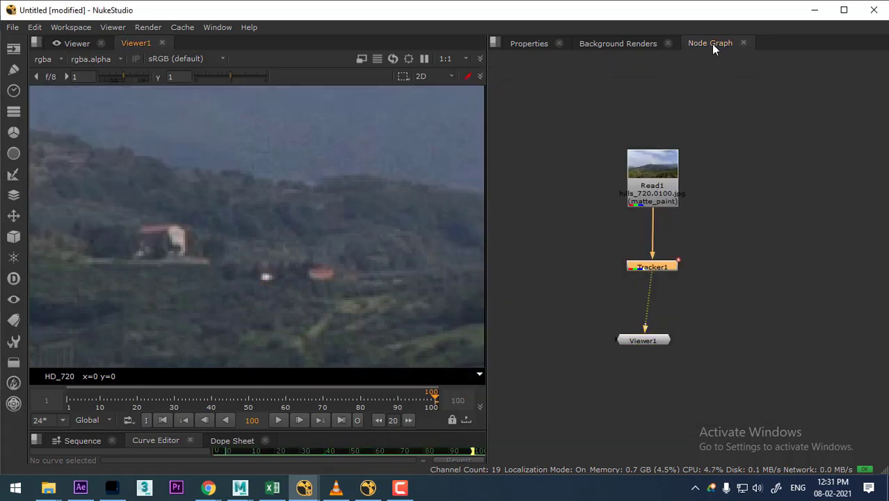
# Reopen the Tracker1 properties, enable translation for track 2, and check the node's translate values.
pyautogui.doubleClick(663, 263)
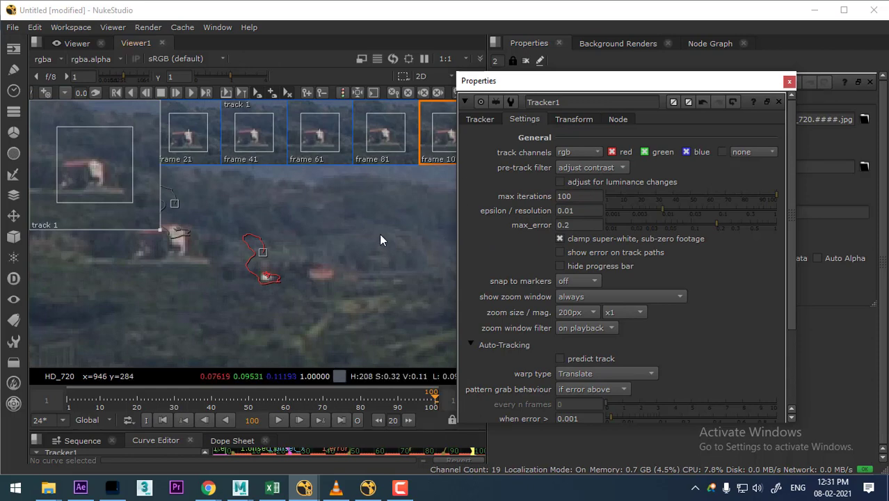
pyautogui.click(480, 119)
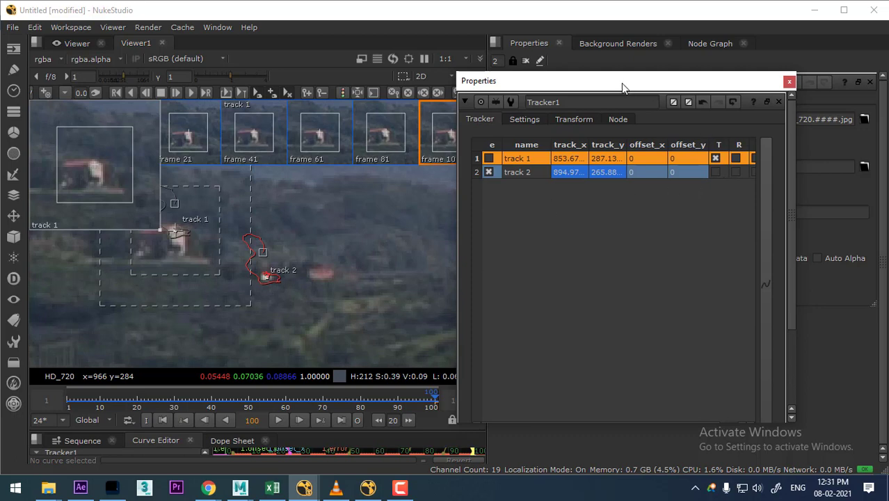
pyautogui.moveTo(621, 83); pyautogui.dragTo(513, 94)
pyautogui.click(604, 183)
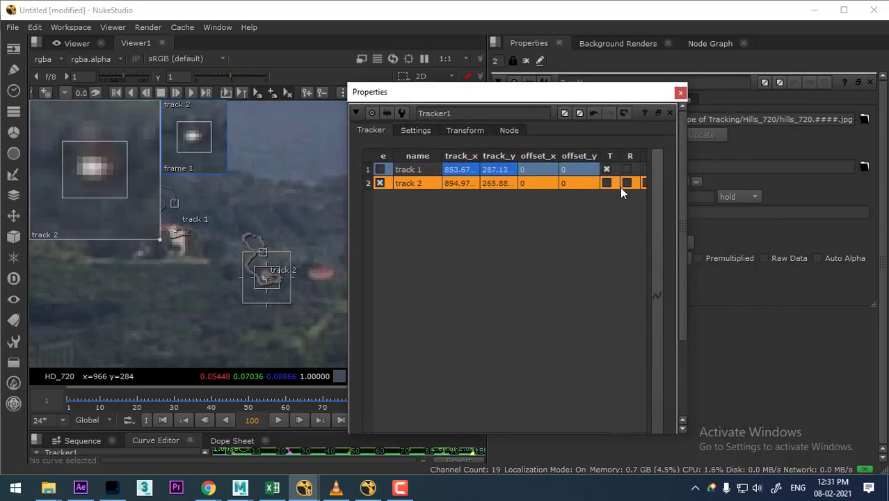
pyautogui.click(606, 183)
pyautogui.click(463, 131)
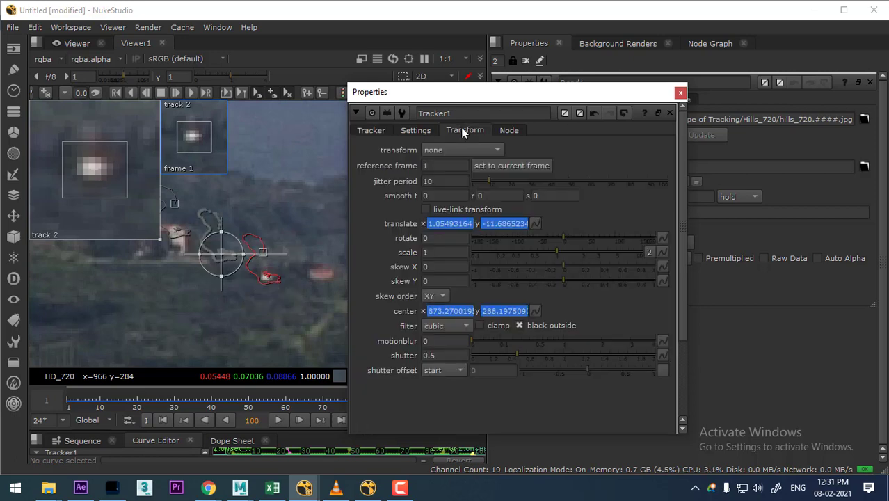
# Enable rotation for track 2 and check the node's rotate value.
pyautogui.click(371, 130)
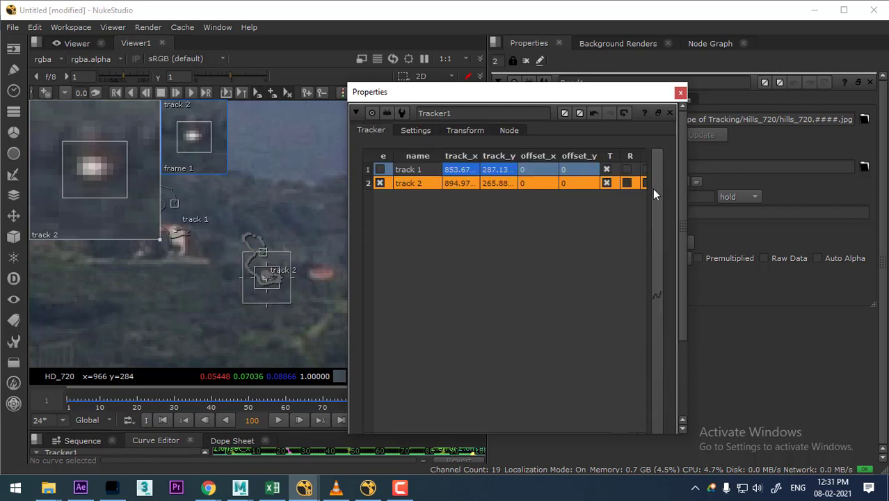
pyautogui.click(626, 183)
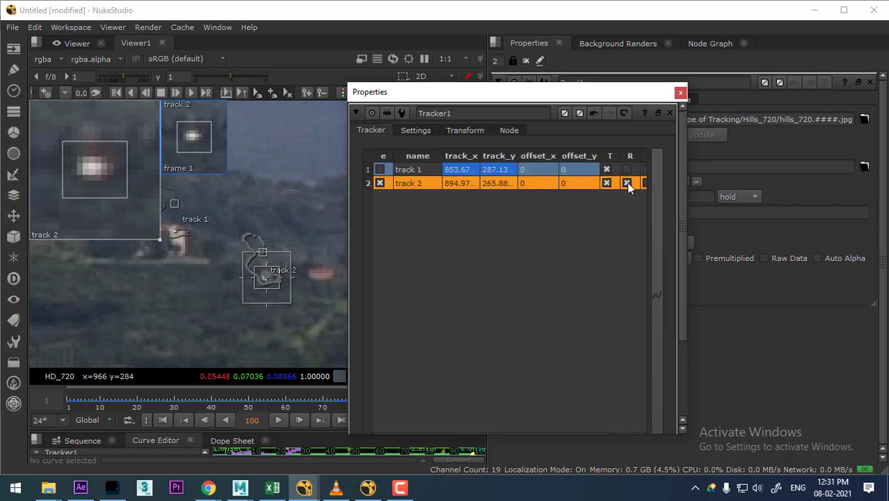
pyautogui.click(464, 131)
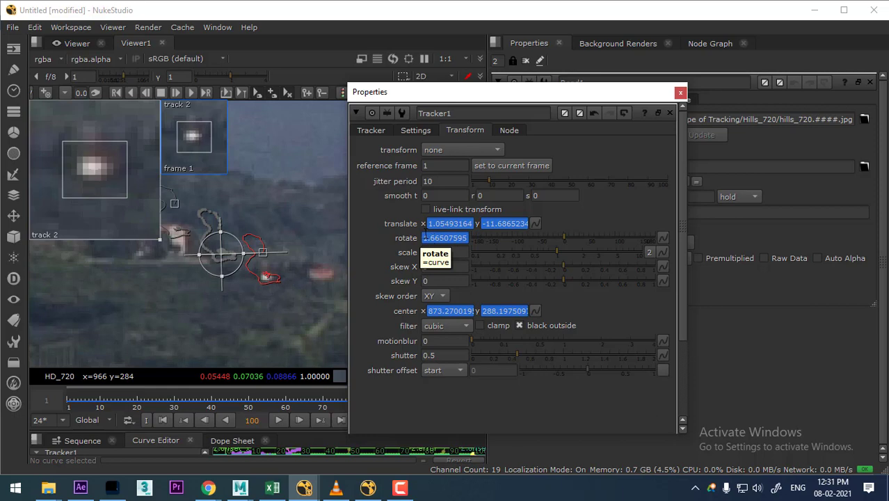
# Widen the Tracker1 properties to reach the scale option, enable scale for track 2, and check the scale value.
pyautogui.click(369, 130)
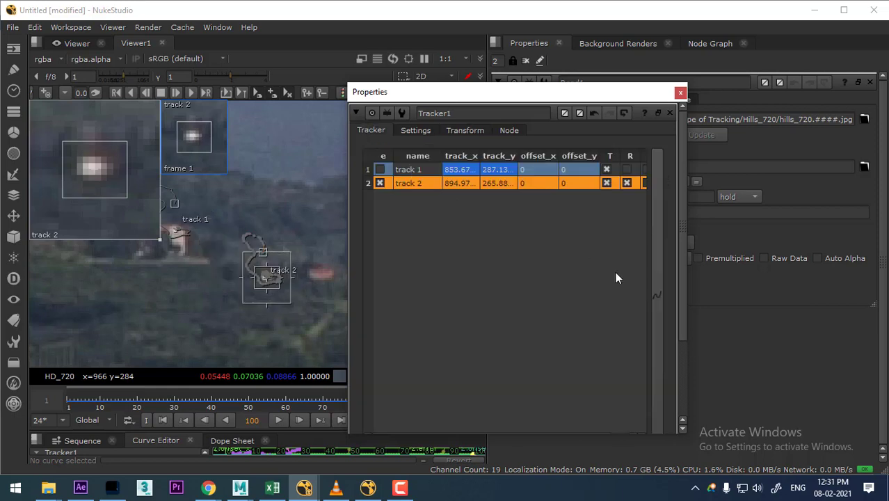
pyautogui.moveTo(484, 95); pyautogui.dragTo(449, 93)
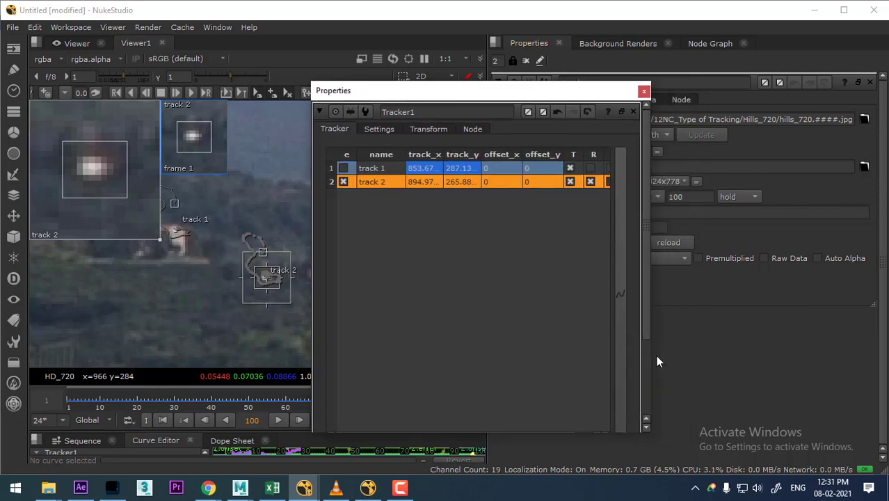
pyautogui.moveTo(651, 356); pyautogui.dragTo(713, 338)
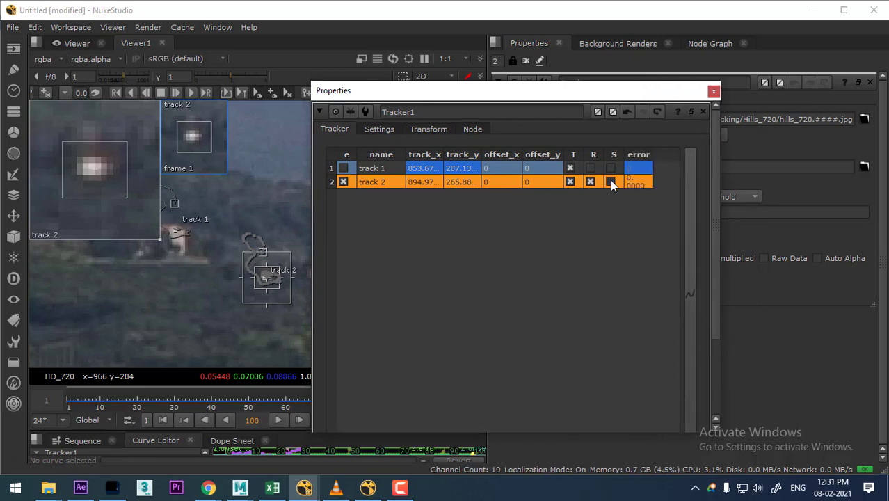
pyautogui.click(429, 128)
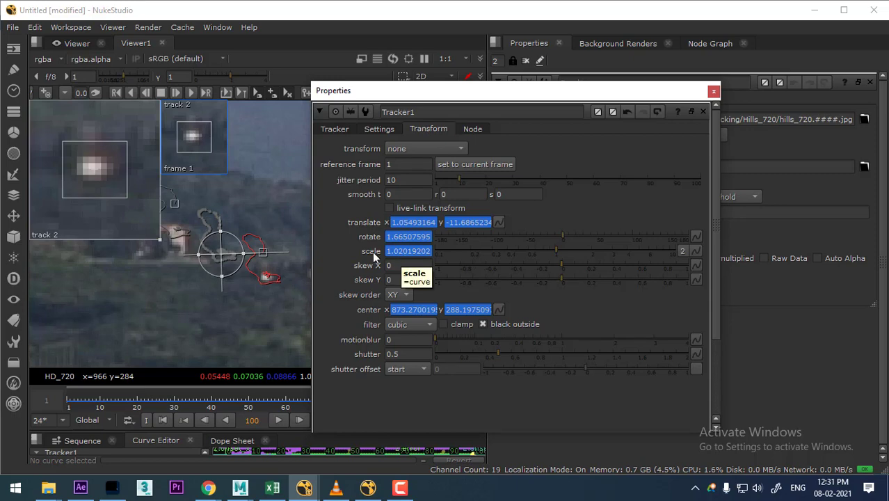
pyautogui.click(335, 129)
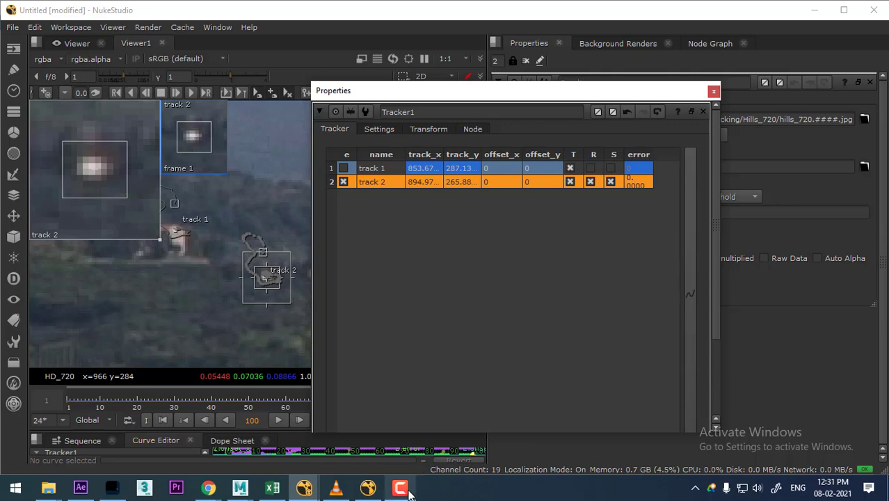
pyautogui.click(823, 427)
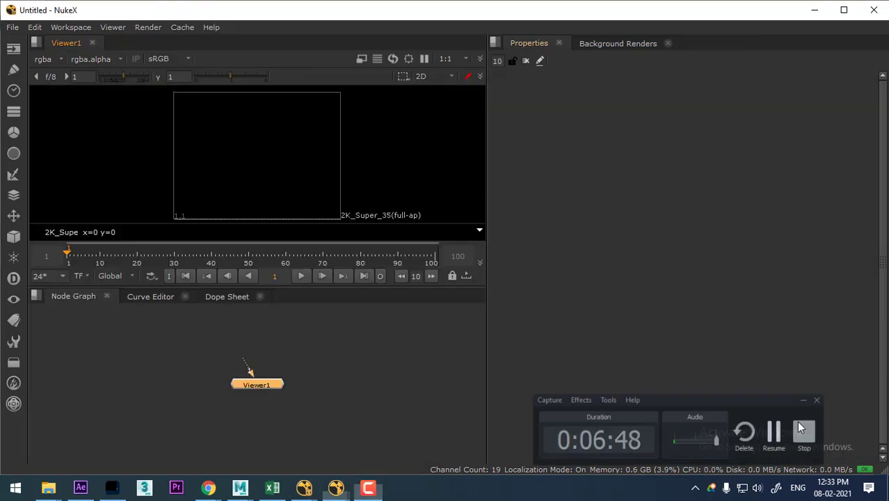
# In the empty NukeX script, read in 171003B_047_2K (2).mp4 from the 12NC_Type of Tracking folder.
pyautogui.click(315, 371)
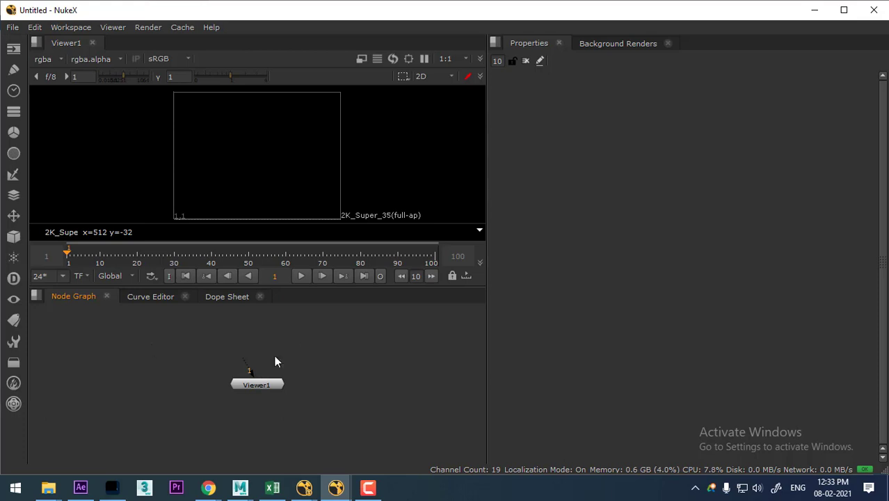
pyautogui.press('r')
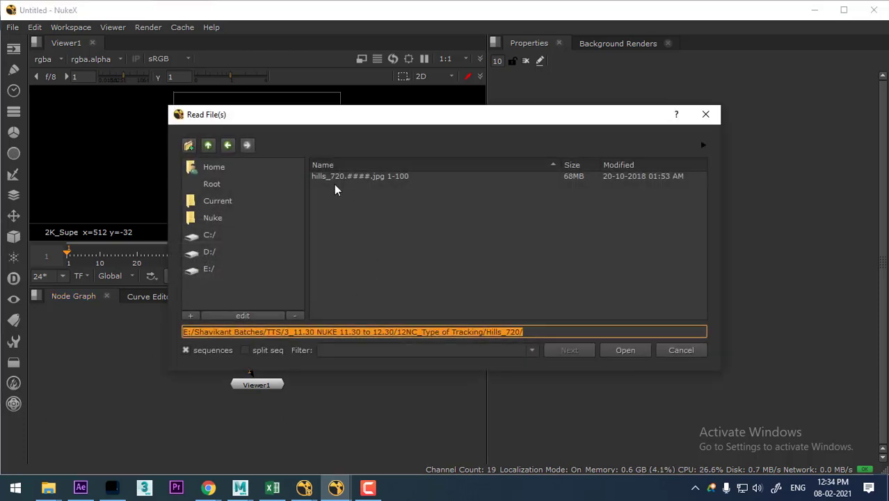
pyautogui.click(209, 145)
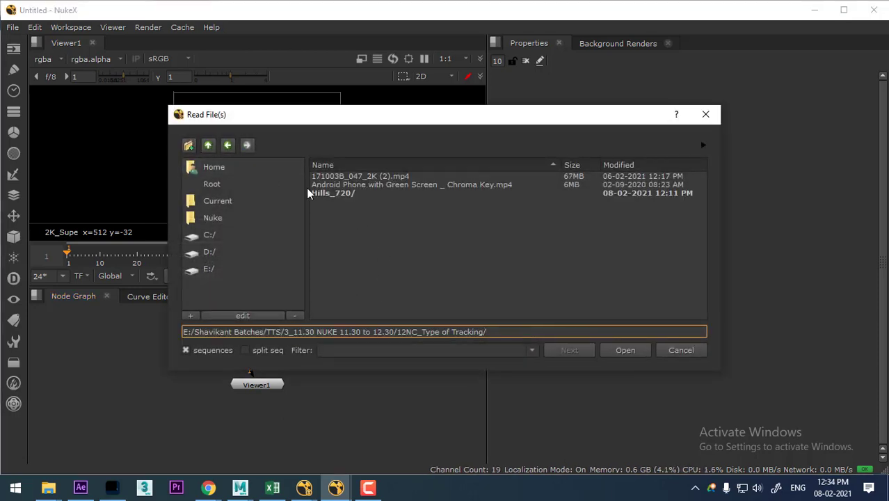
pyautogui.click(360, 178)
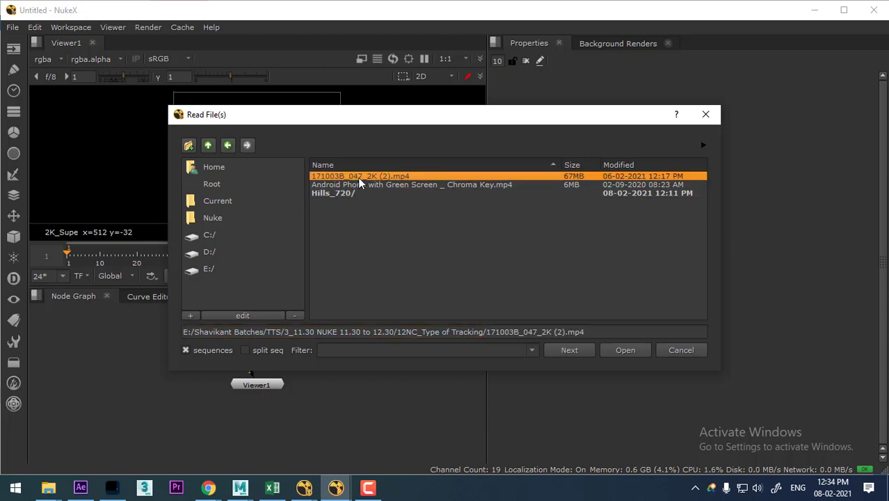
pyautogui.doubleClick(363, 178)
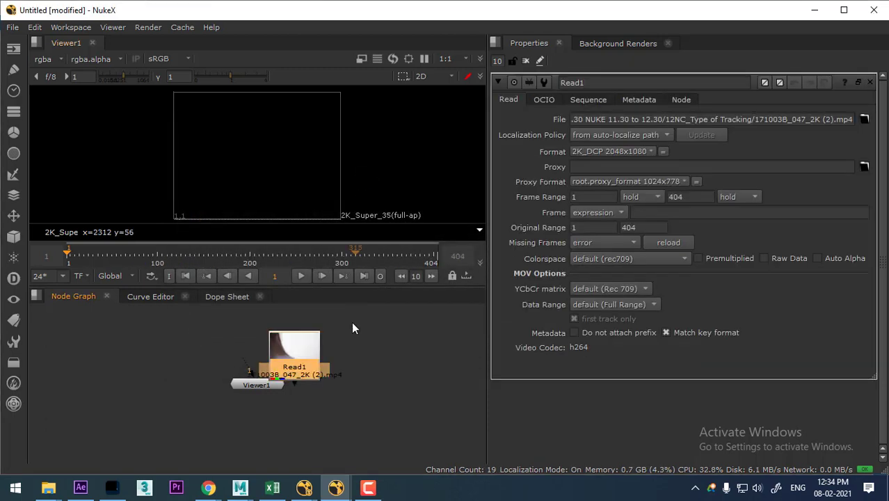
# Read in the clip "Android Phone with Green Screen _ Chroma Key.mp4" as a second Read node.
pyautogui.click(376, 368)
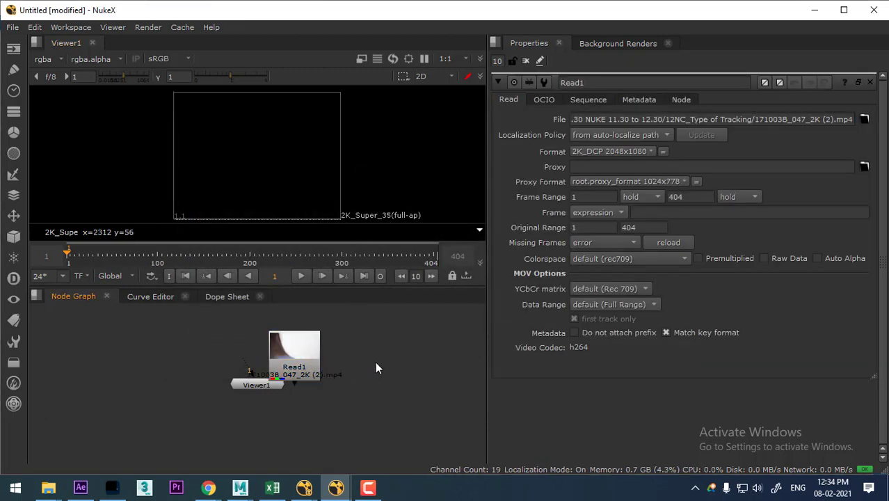
pyautogui.press('r')
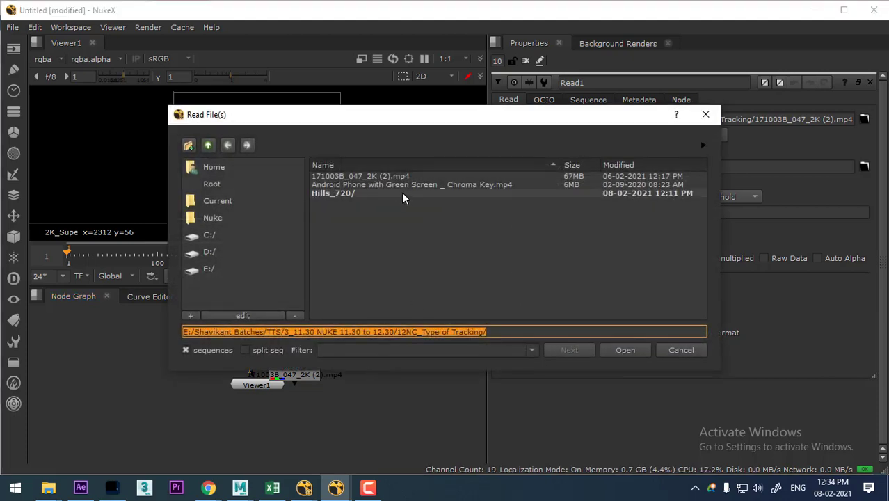
pyautogui.click(395, 185)
pyautogui.doubleClick(395, 185)
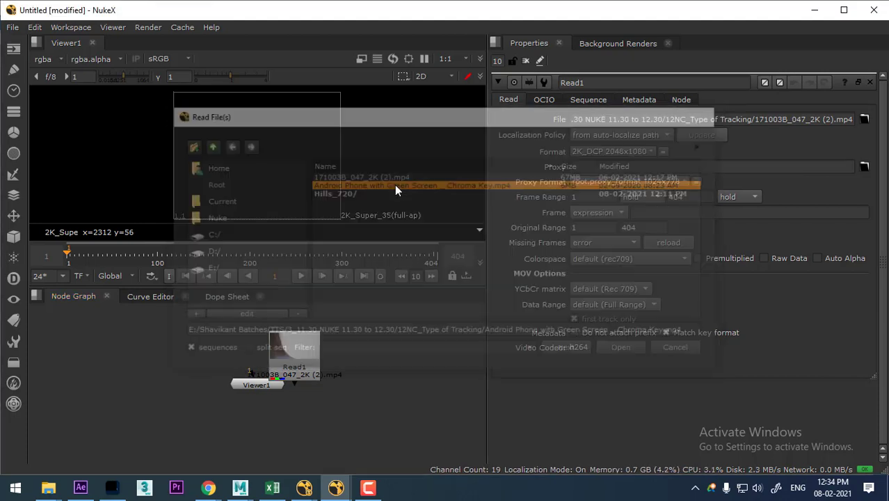
pyautogui.click(390, 399)
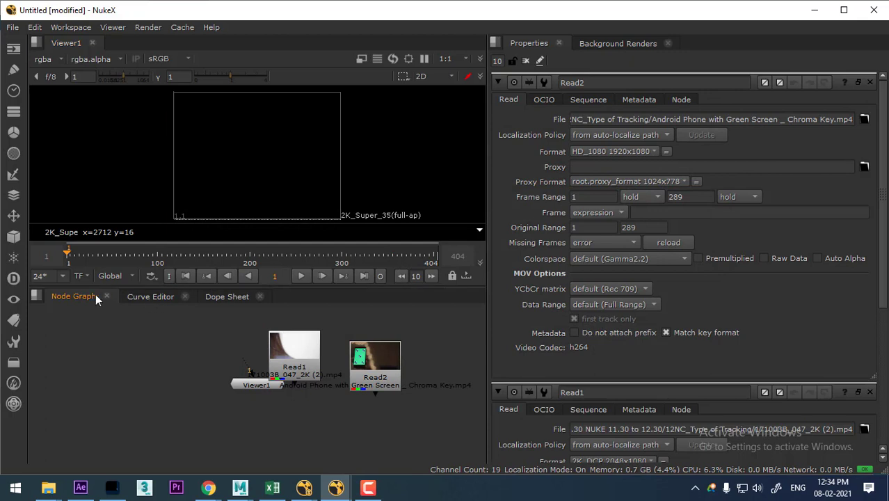
# Dock the Node Graph beside Properties and Background Renders, and spread out the two Read nodes with the Viewer below them.
pyautogui.moveTo(95, 296); pyautogui.dragTo(689, 117)
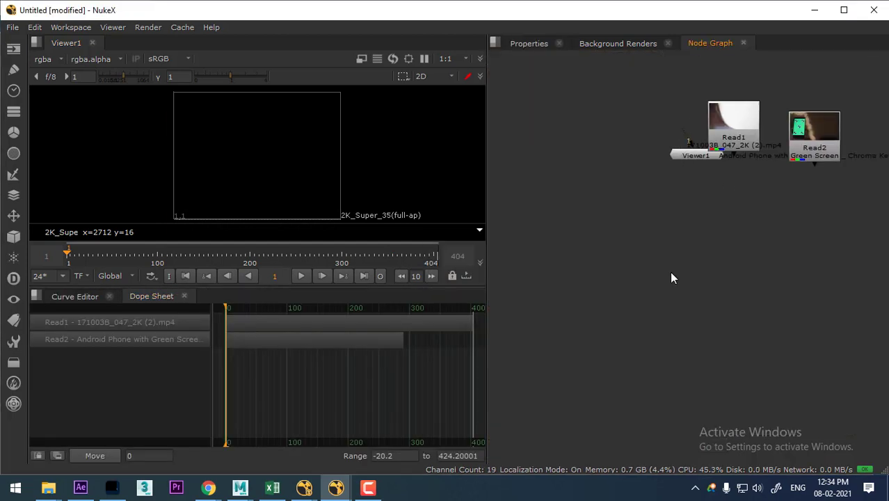
pyautogui.moveTo(658, 179); pyautogui.dragTo(600, 142)
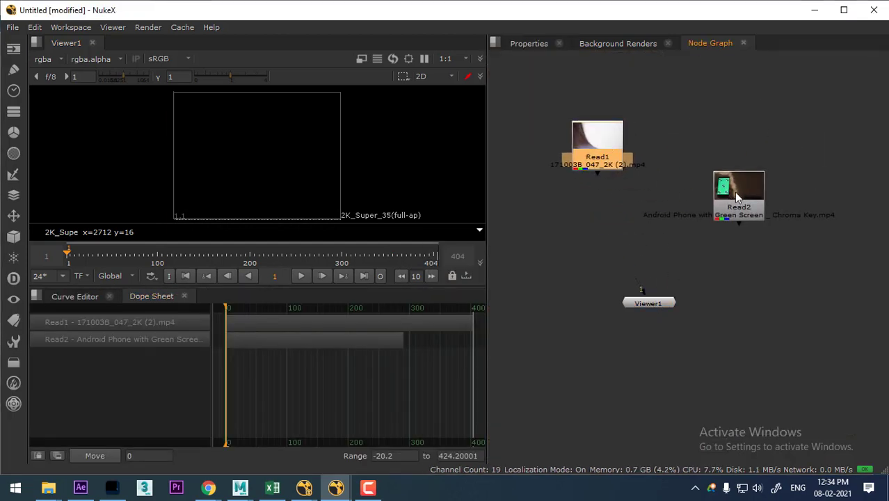
pyautogui.moveTo(739, 187); pyautogui.dragTo(705, 162)
pyautogui.moveTo(661, 303); pyautogui.dragTo(716, 320)
# Show the green-screen phone clip in the Viewer and enlarge the viewer area over the curve and dope sheet area.
pyautogui.click(702, 164)
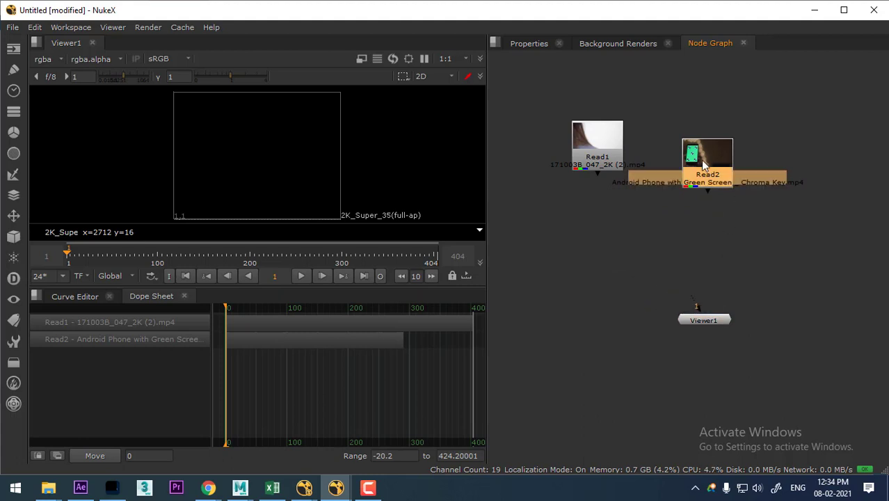
pyautogui.press('1')
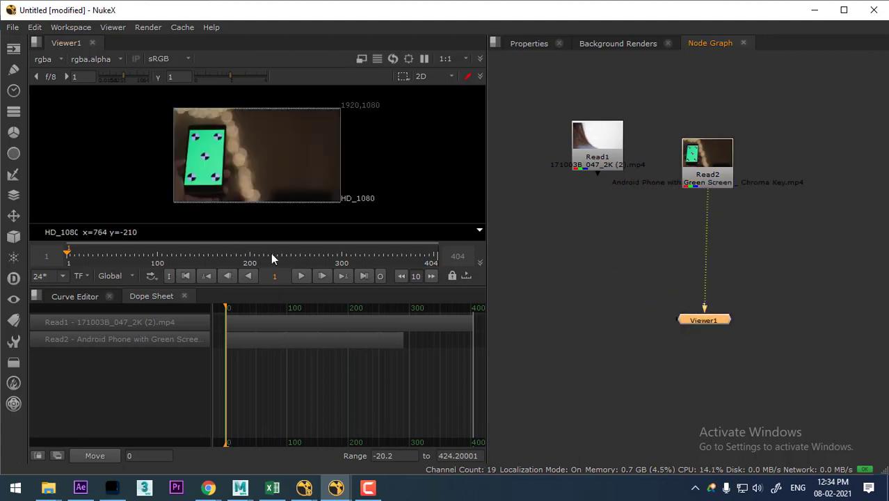
pyautogui.moveTo(277, 286); pyautogui.dragTo(290, 461)
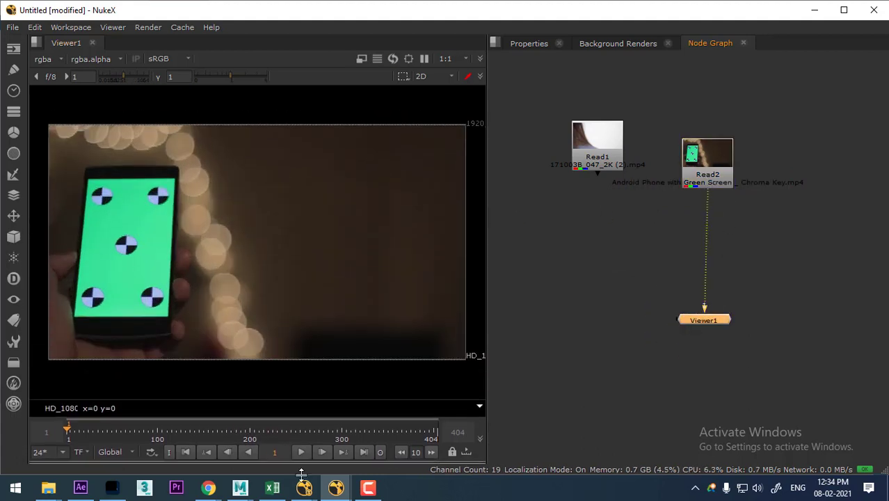
# Create a Tracker node for the phone footage and add a first track on the phone screen's centre marker.
pyautogui.press('Tab')
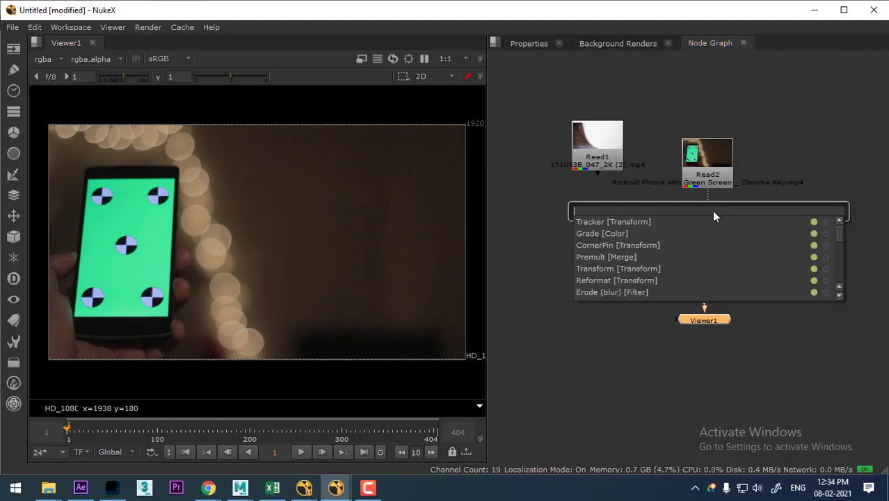
pyautogui.press('Escape')
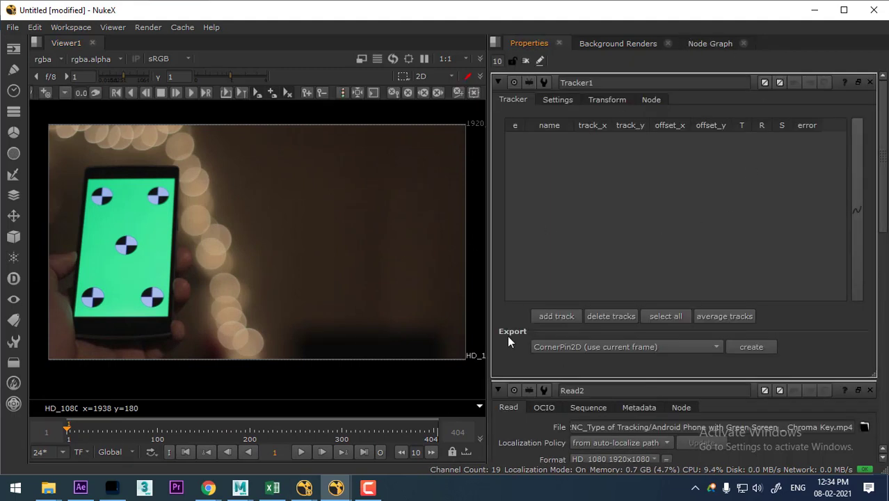
pyautogui.moveTo(203, 232); pyautogui.dragTo(320, 234, button='middle')
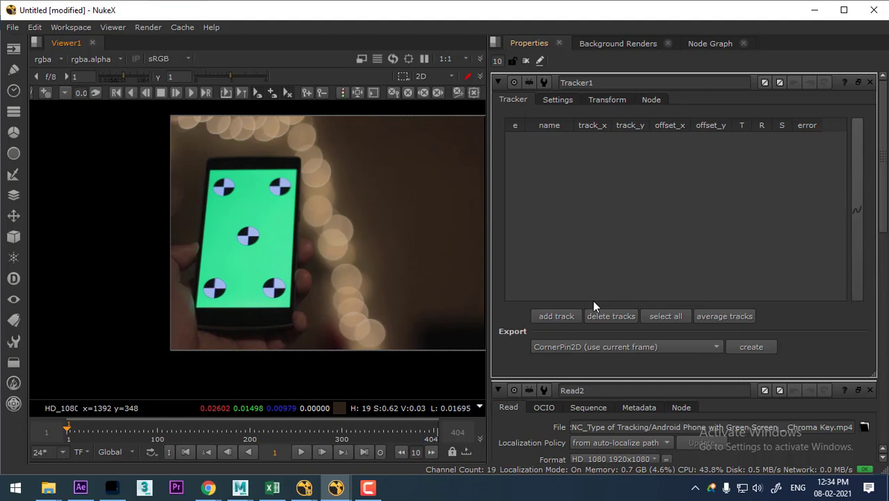
pyautogui.click(556, 316)
pyautogui.scroll(2, 271, 233)
pyautogui.moveTo(242, 226); pyautogui.dragTo(232, 245)
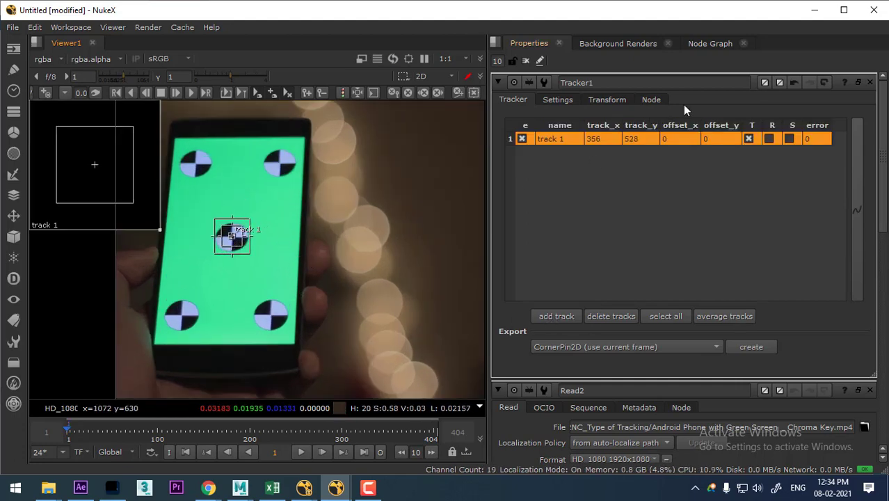
pyautogui.scroll(-2, 286, 265)
pyautogui.scroll(2, 300, 273)
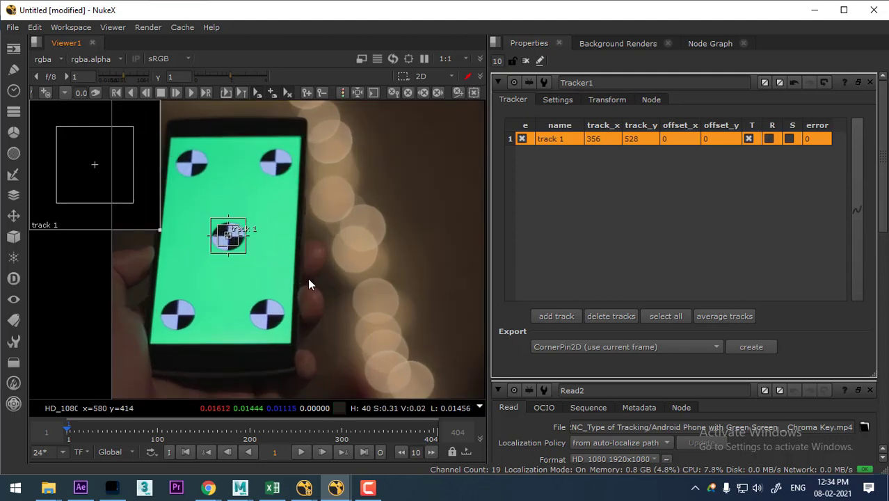
pyautogui.moveTo(309, 284); pyautogui.dragTo(304, 261, button='middle')
# Insert the Tracker node between Read2 and the Viewer, and fine-tune track 1 on the centre marker.
pyautogui.click(704, 43)
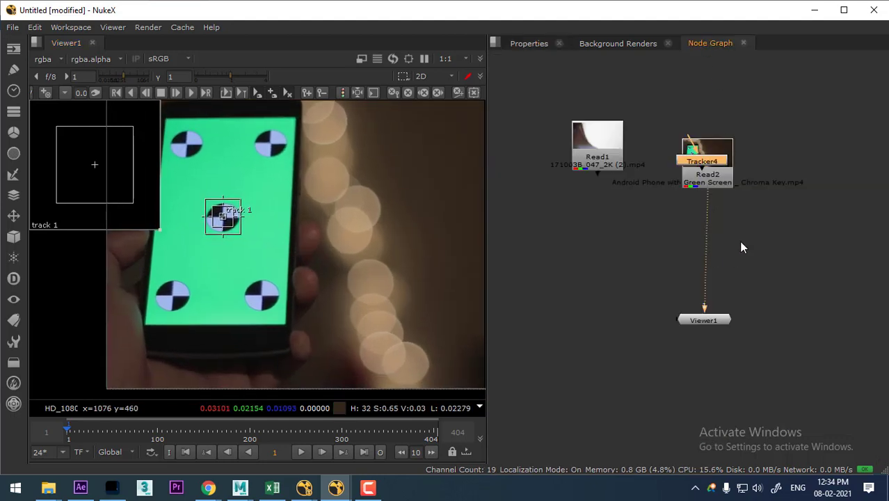
pyautogui.moveTo(702, 161); pyautogui.dragTo(710, 245)
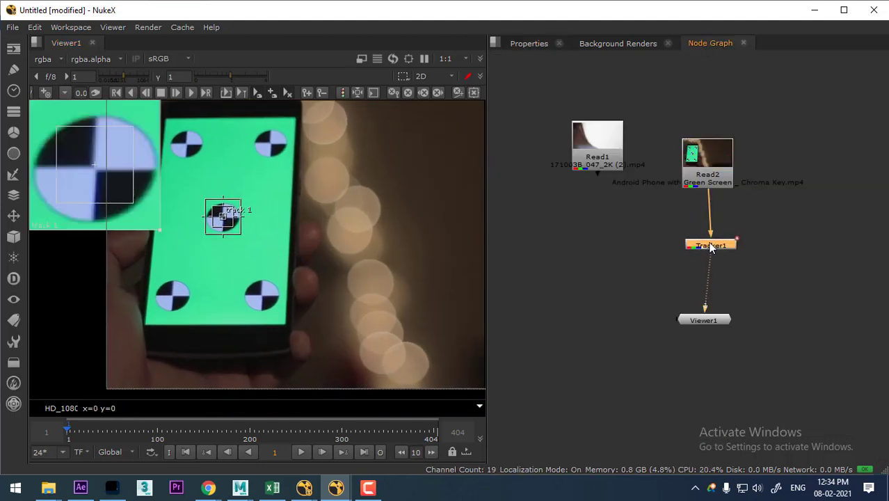
pyautogui.moveTo(112, 184); pyautogui.dragTo(113, 182)
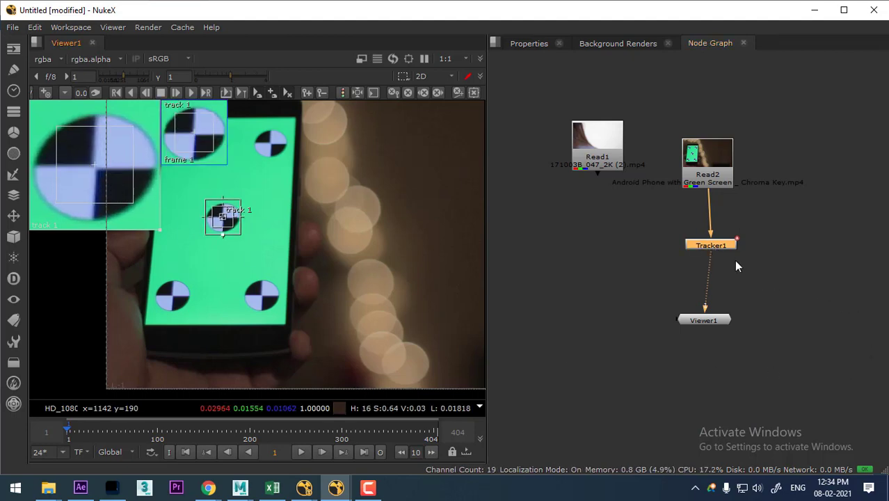
# Add track 2 to the Tracker and position it precisely on the phone's lower-left marker.
pyautogui.doubleClick(721, 243)
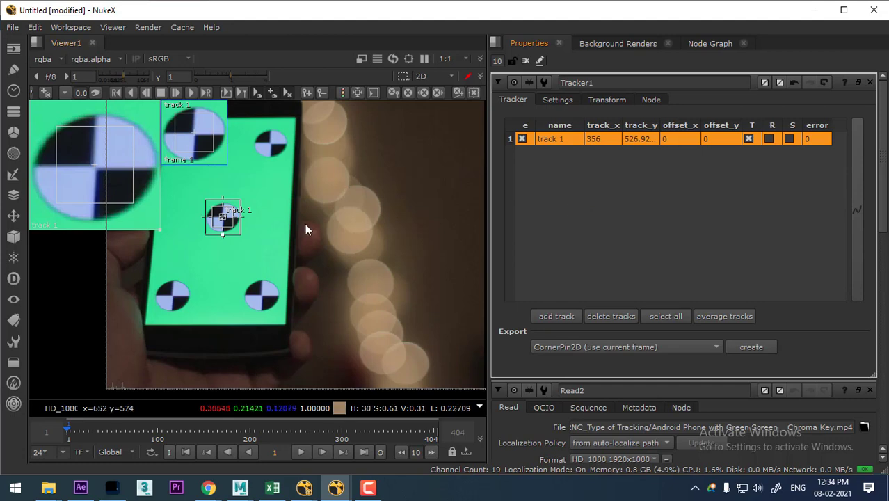
pyautogui.moveTo(299, 225); pyautogui.dragTo(361, 246, button='middle')
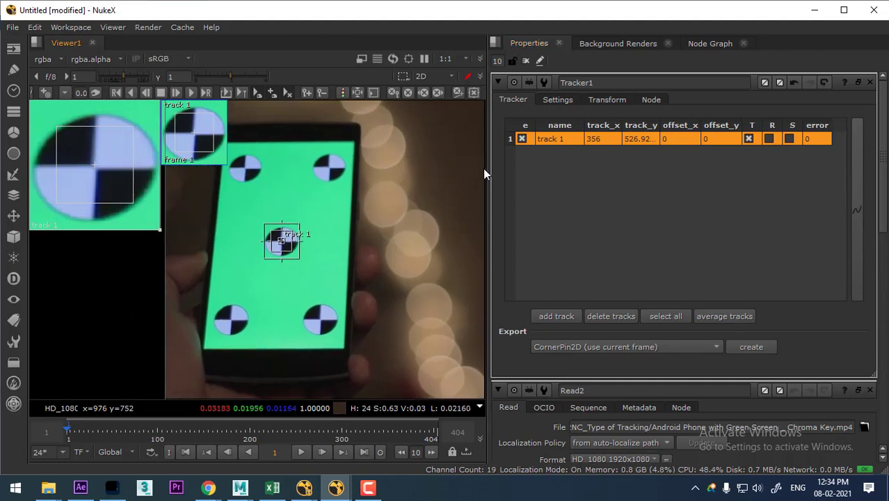
pyautogui.click(565, 316)
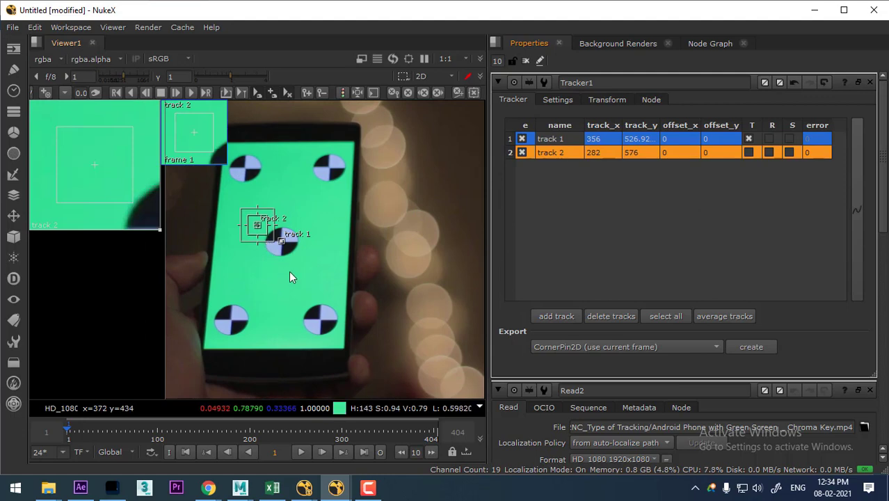
pyautogui.moveTo(112, 180)
pyautogui.mouseDown()
pyautogui.moveTo(167, 103)
pyautogui.moveTo(144, 200)
pyautogui.moveTo(129, 187)
pyautogui.moveTo(145, 143)
pyautogui.moveTo(135, 175)
pyautogui.moveTo(151, 207)
pyautogui.mouseUp()
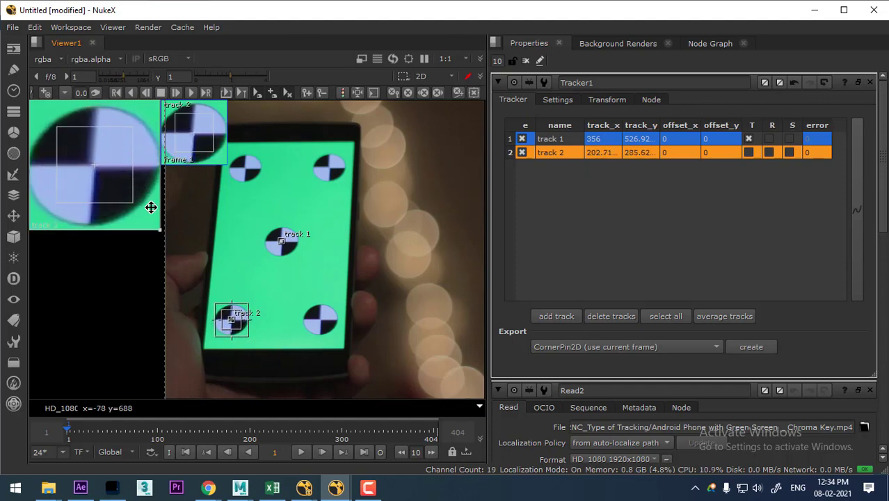
# Add tracks 3, 4 and 5 on the lower-right, upper-right and upper-left markers, and fine-tune track 5's centre.
pyautogui.click(45, 90)
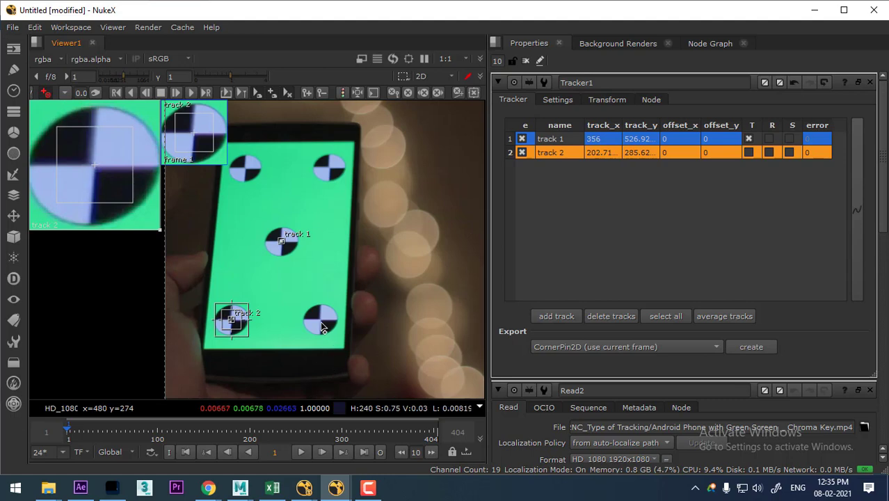
pyautogui.click(321, 322)
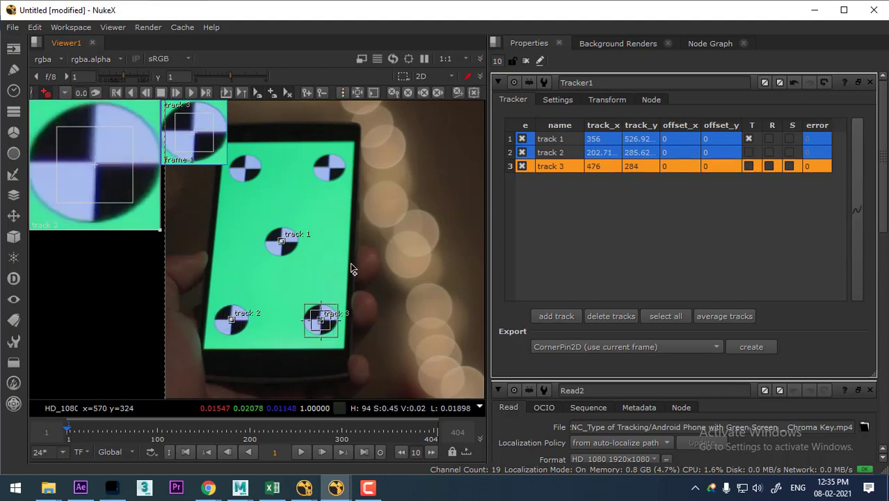
pyautogui.click(330, 170)
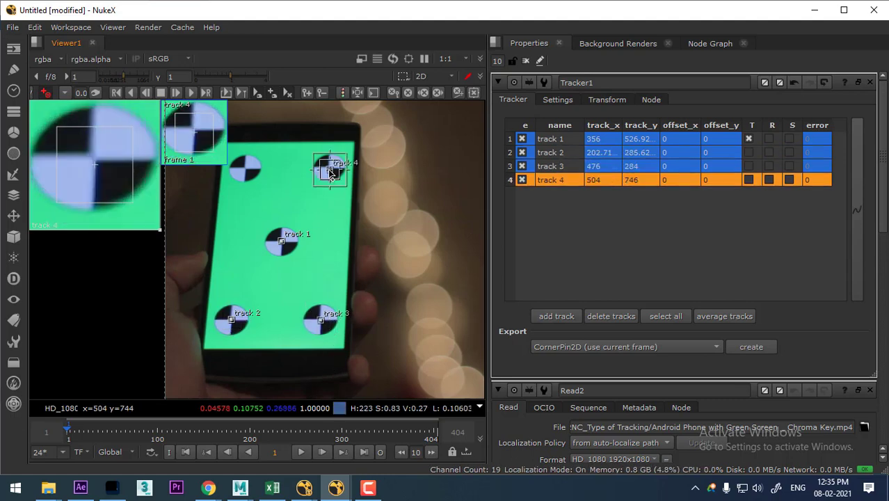
pyautogui.click(248, 174)
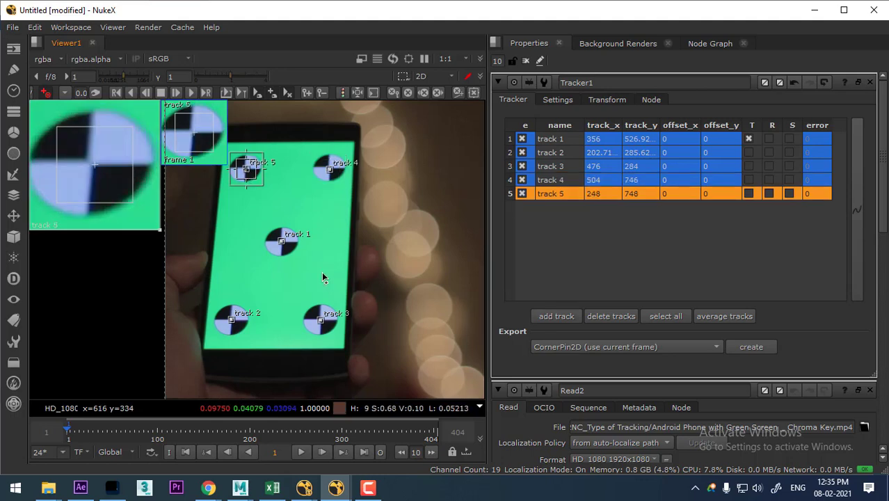
pyautogui.moveTo(119, 192); pyautogui.dragTo(121, 193)
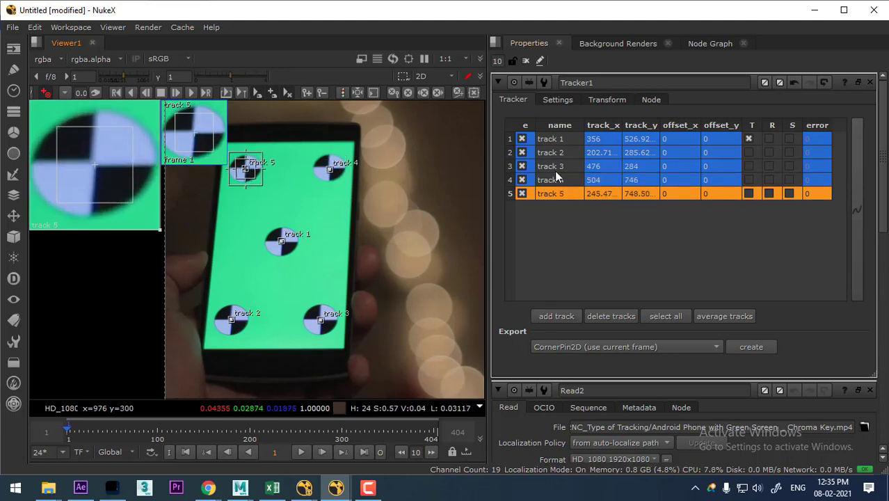
# Enable translation (T) for tracks 2, 3, 4 and 5.
pyautogui.click(561, 138)
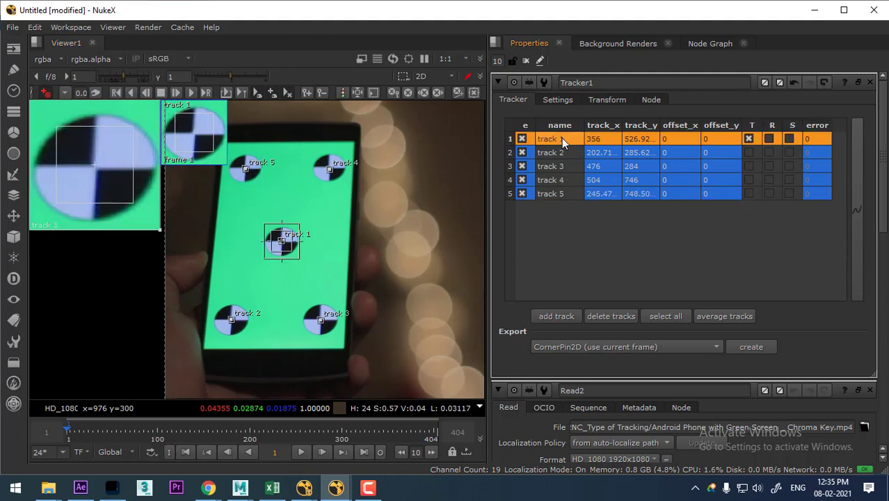
pyautogui.keyDown('shift'); pyautogui.click(560, 194); pyautogui.keyUp('shift')
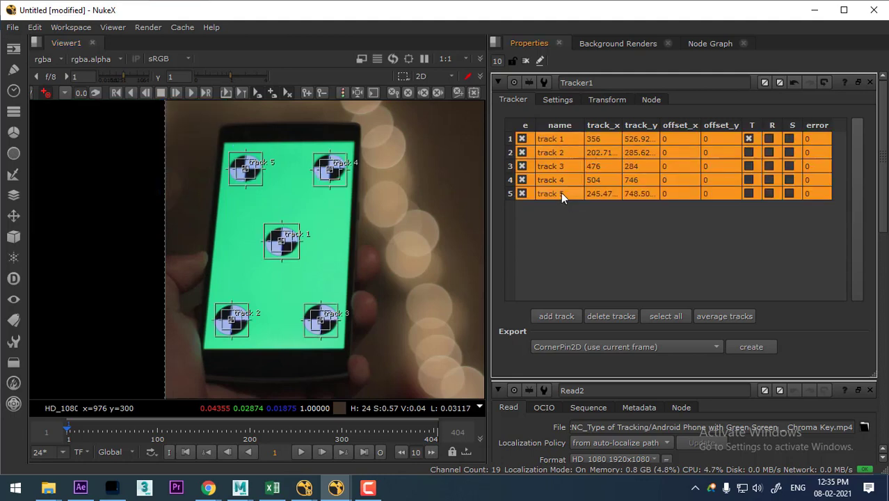
pyautogui.click(749, 153)
pyautogui.click(746, 165)
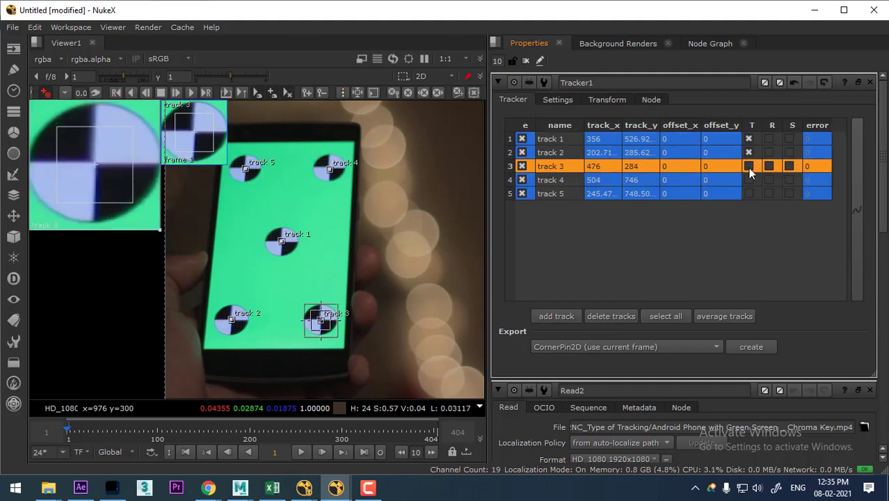
pyautogui.click(748, 167)
pyautogui.click(750, 180)
pyautogui.click(749, 194)
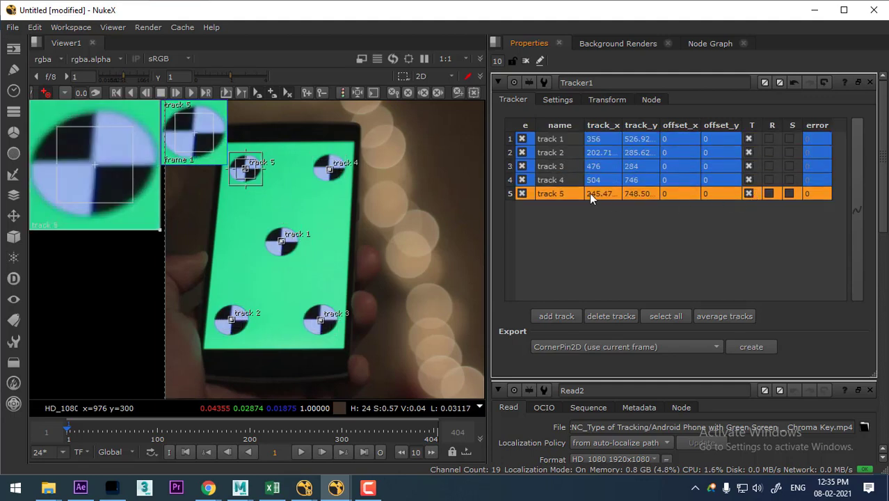
# Select all five tracks, track them forward through the phone clip, and return to the start of the timeline.
pyautogui.moveTo(549, 146); pyautogui.dragTo(549, 144)
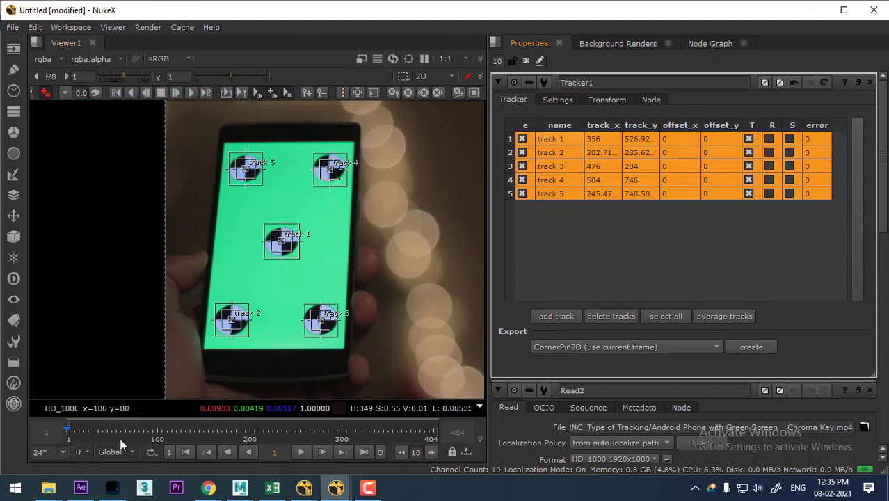
pyautogui.click(191, 94)
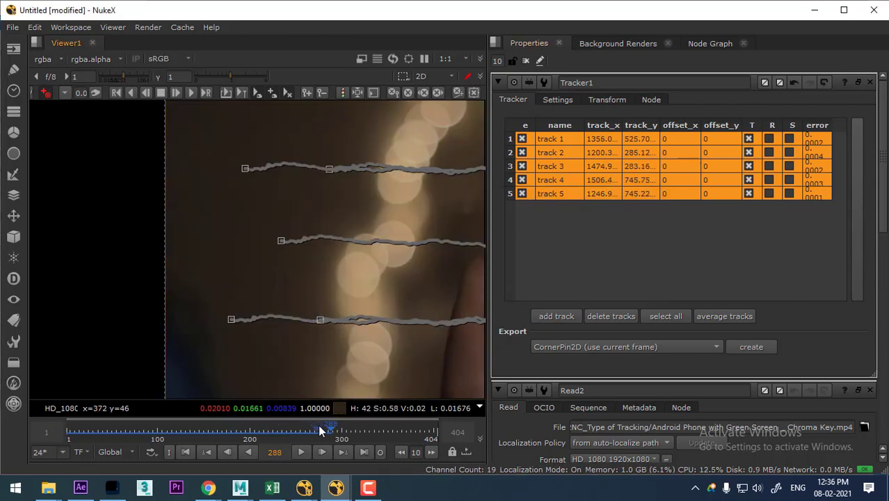
pyautogui.moveTo(321, 431); pyautogui.dragTo(63, 430)
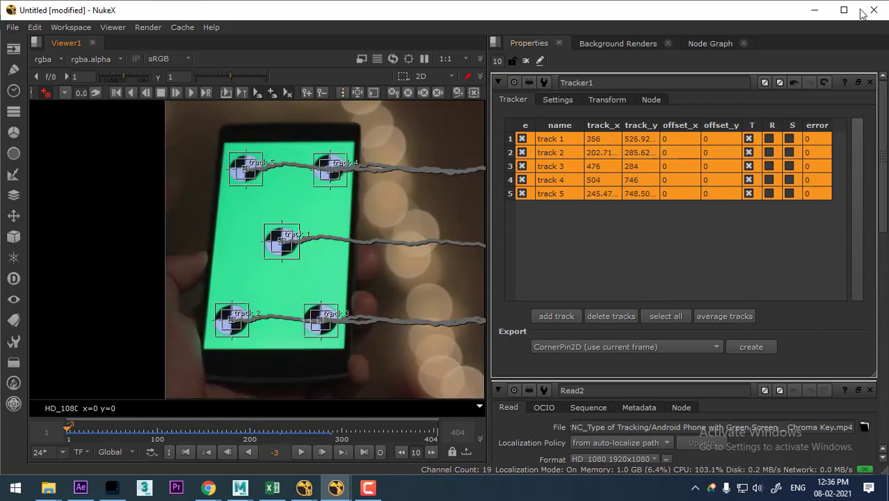
# Show the Read1 tablet clip in the Viewer and scrub from the start to the end of the timeline.
pyautogui.click(704, 43)
pyautogui.click(770, 263)
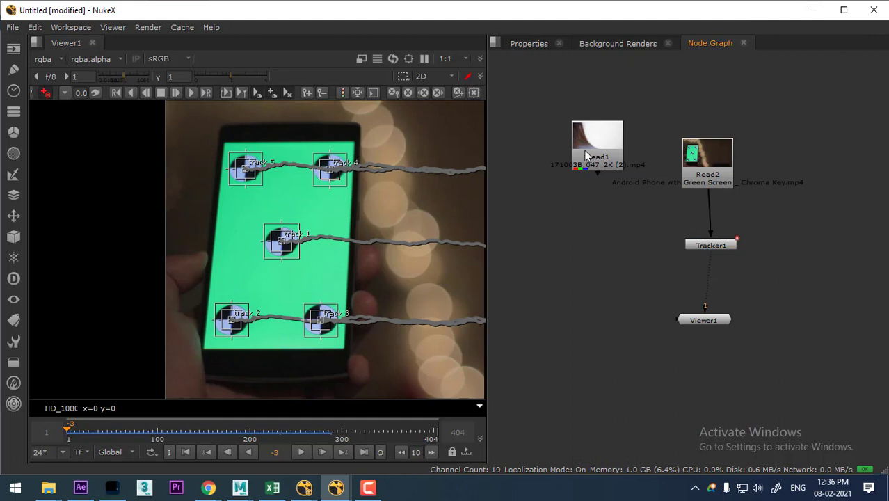
pyautogui.click(588, 154)
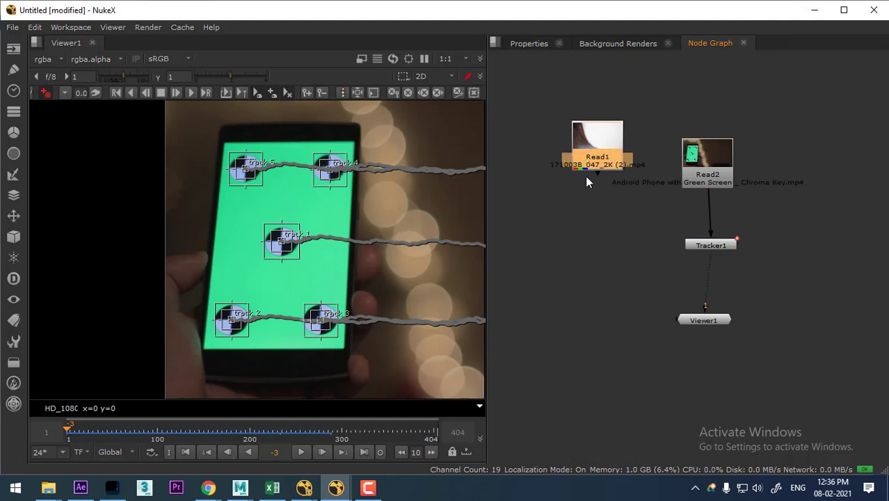
pyautogui.press('1')
pyautogui.scroll(-4, 410, 301)
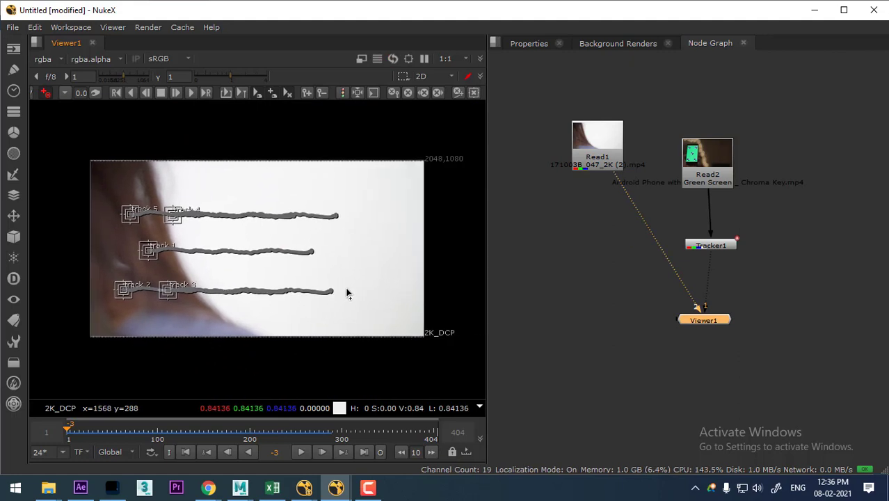
pyautogui.scroll(2, 357, 302)
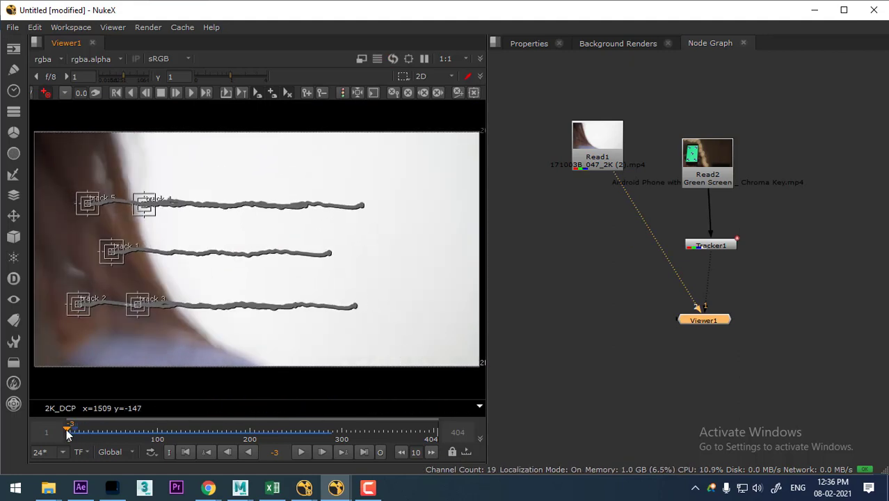
pyautogui.moveTo(68, 433); pyautogui.dragTo(505, 441)
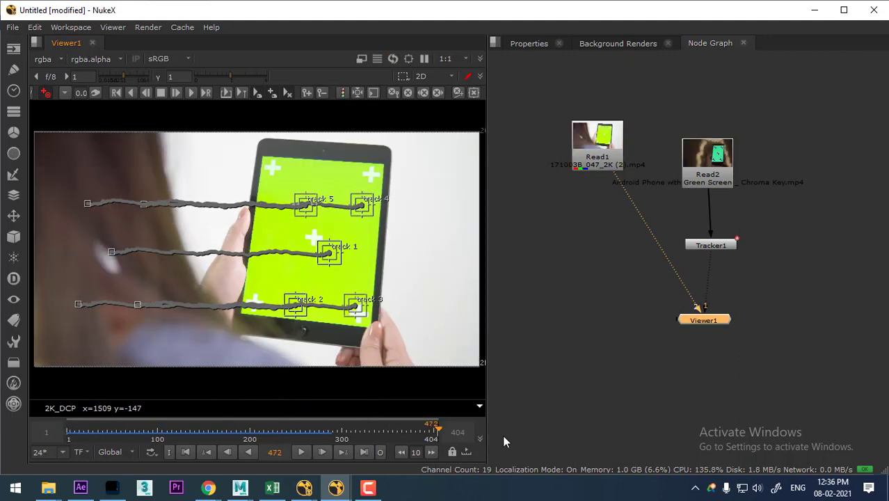
# Detach the finished Tracker from between Read2 and the Viewer, leaving it unconnected beside them in the Node Graph.
pyautogui.click(635, 306)
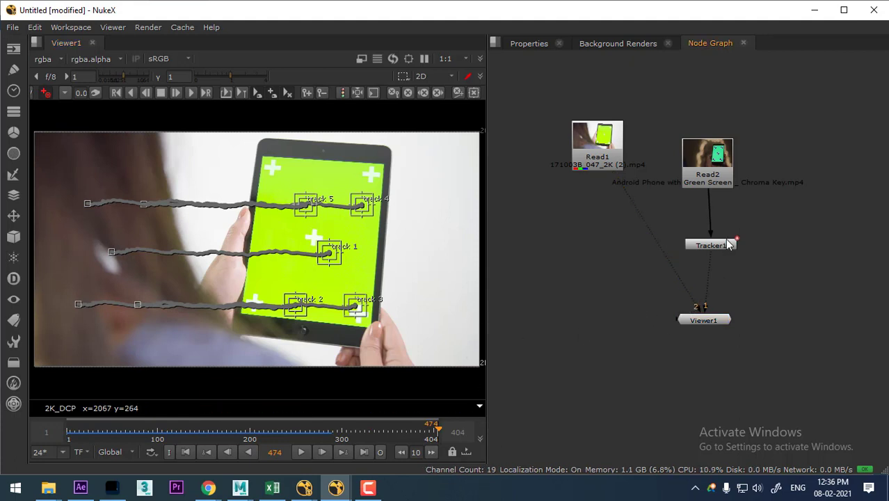
pyautogui.click(719, 246)
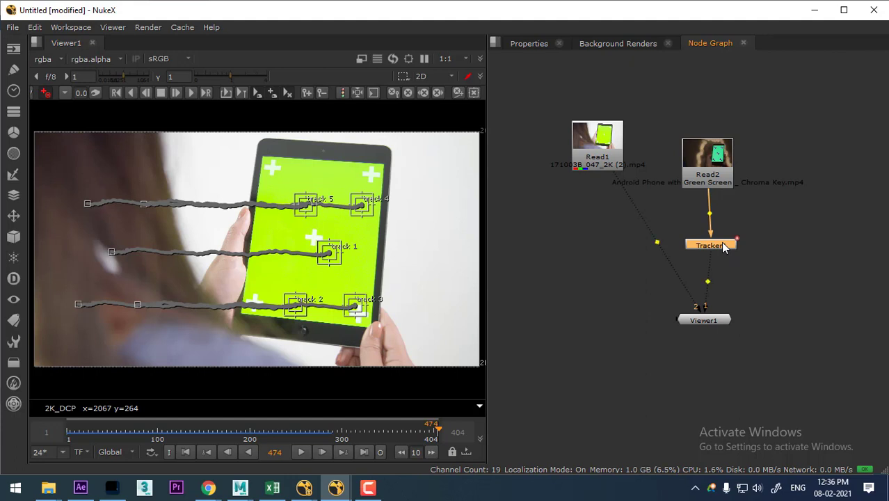
pyautogui.press('Delete')
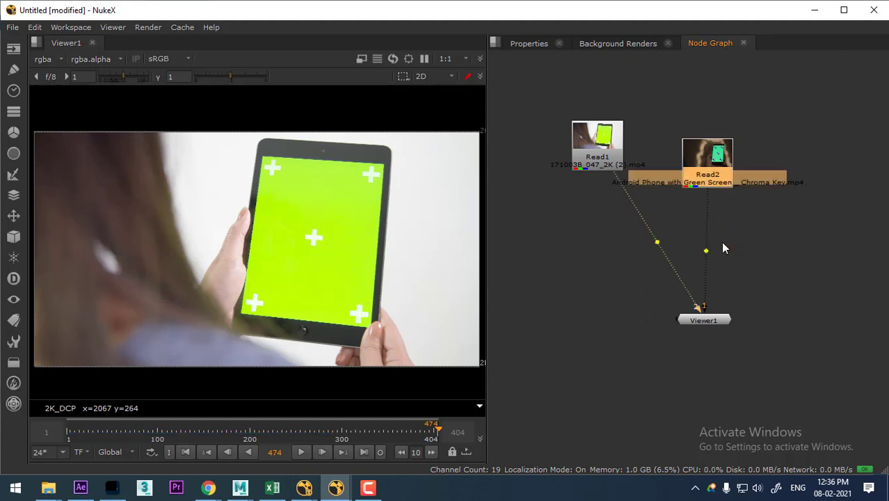
pyautogui.click(771, 252)
# Add a new Tracker node to the Read1 tablet clip.
pyautogui.click(603, 149)
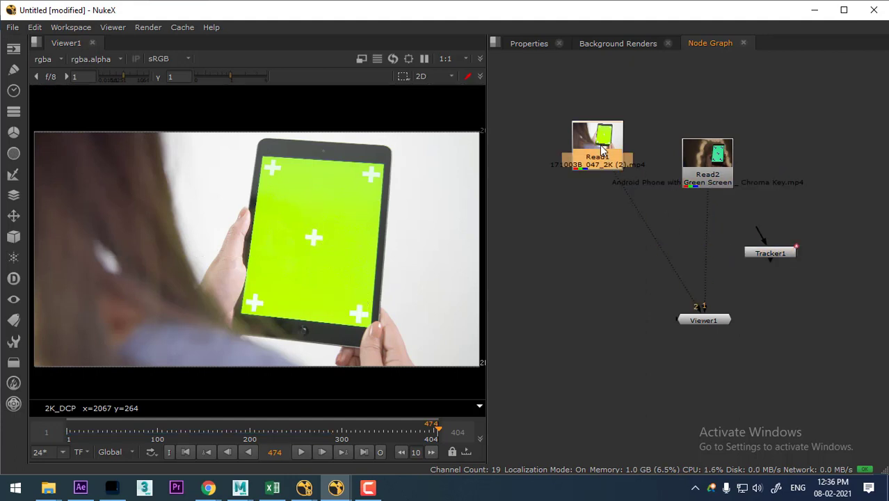
pyautogui.press('Tab')
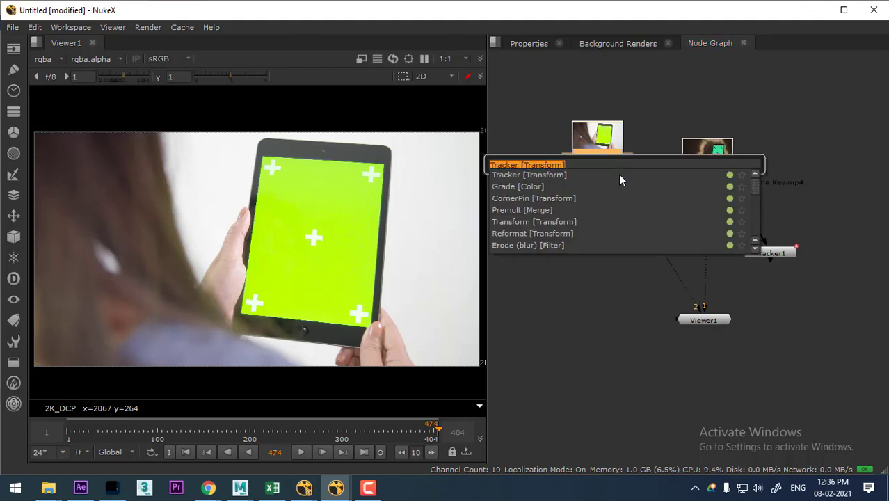
pyautogui.press('Return')
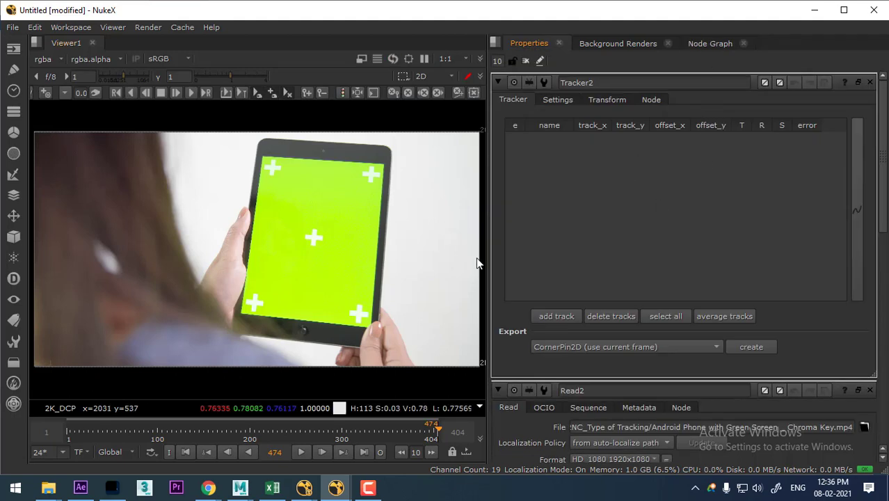
# Return to the start of the timeline and play the tablet clip through to frame 367.
pyautogui.moveTo(426, 433); pyautogui.dragTo(68, 430)
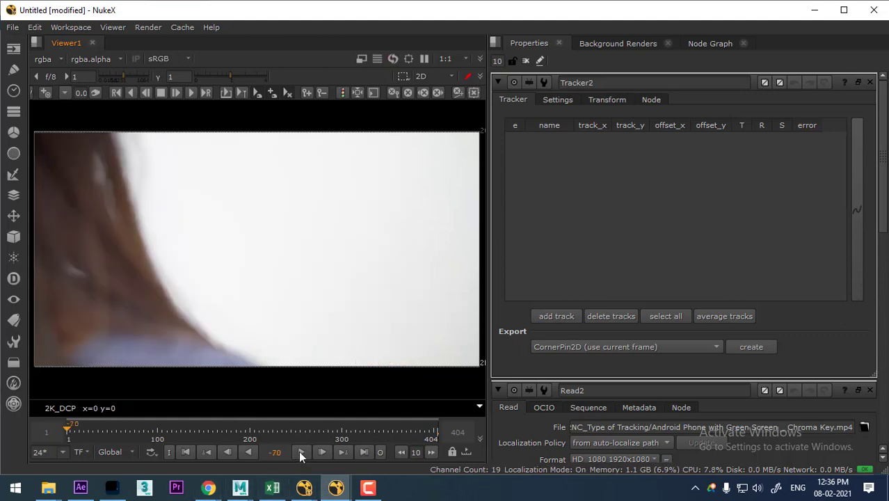
pyautogui.click(299, 453)
pyautogui.click(299, 450)
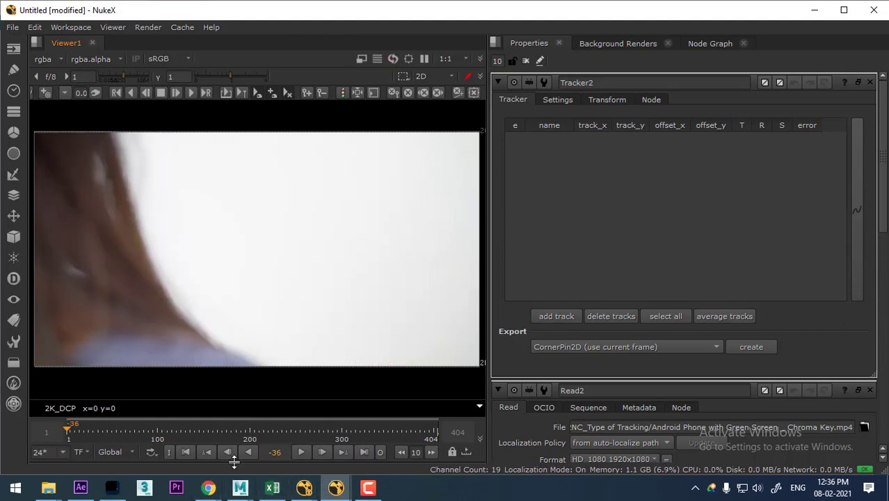
pyautogui.click(182, 452)
pyautogui.click(301, 450)
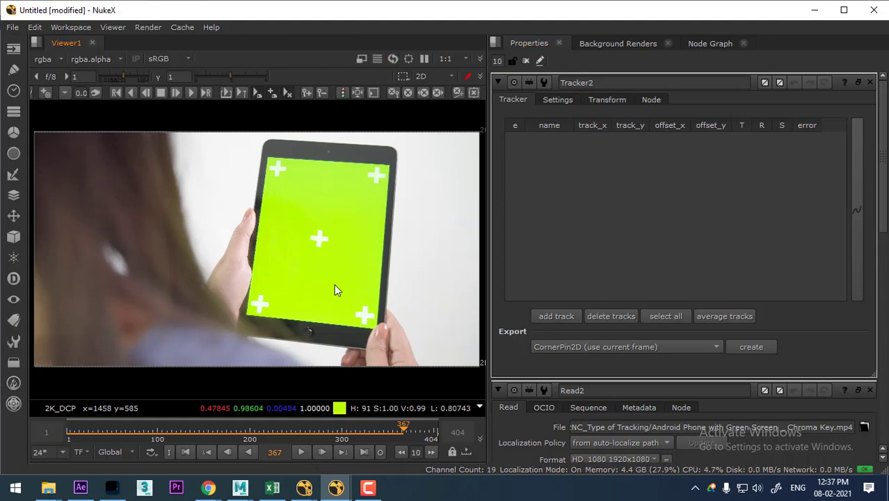
# Add a track on the tablet's central cross marker at frame 367 and center it precisely on the cross.
pyautogui.scroll(2, 312, 244)
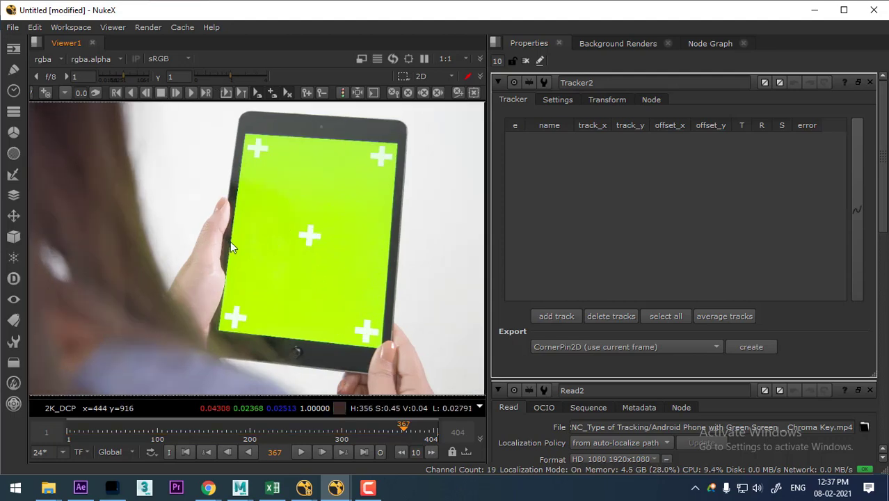
pyautogui.click(46, 93)
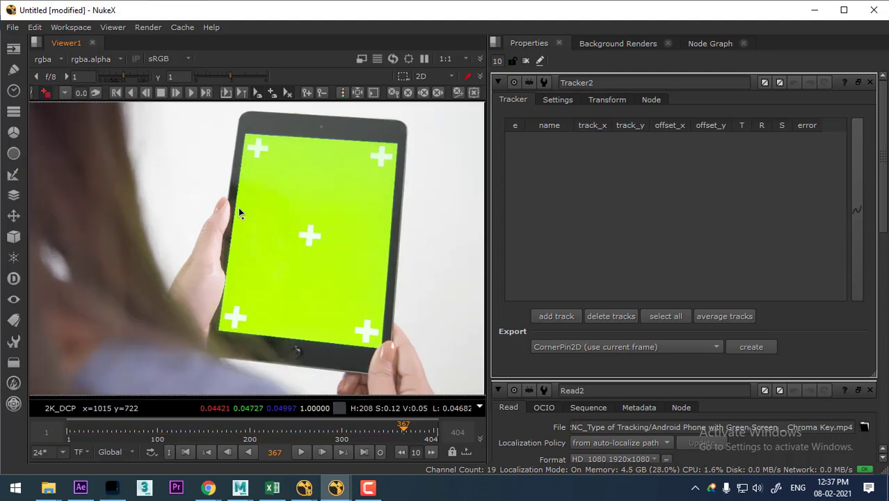
pyautogui.click(311, 239)
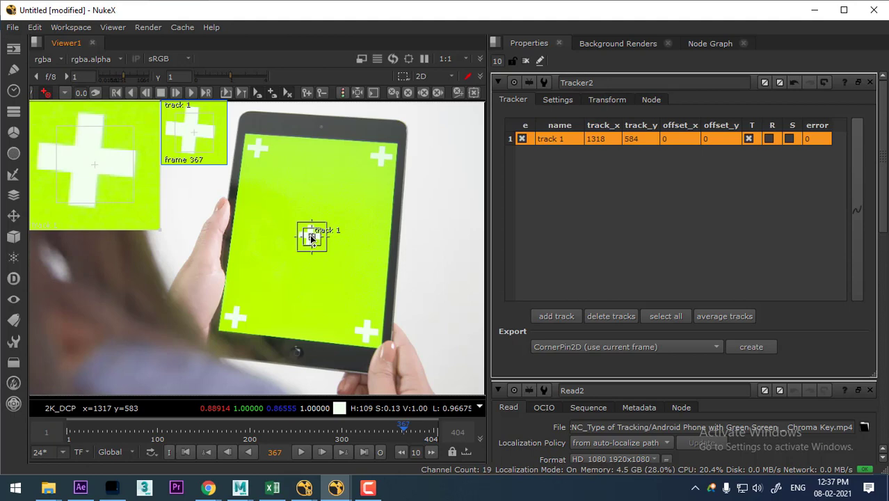
pyautogui.moveTo(91, 184); pyautogui.dragTo(103, 191)
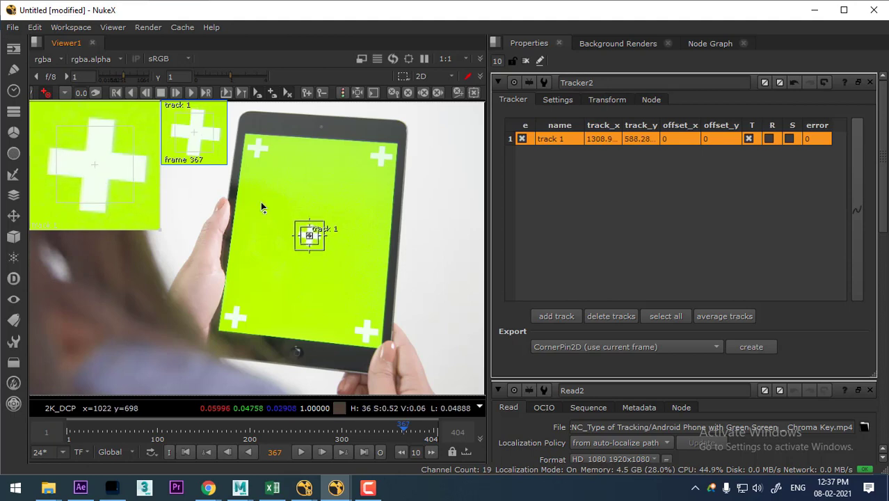
# Add one track on each of the four corner cross markers of the tablet's green screen.
pyautogui.click(258, 147)
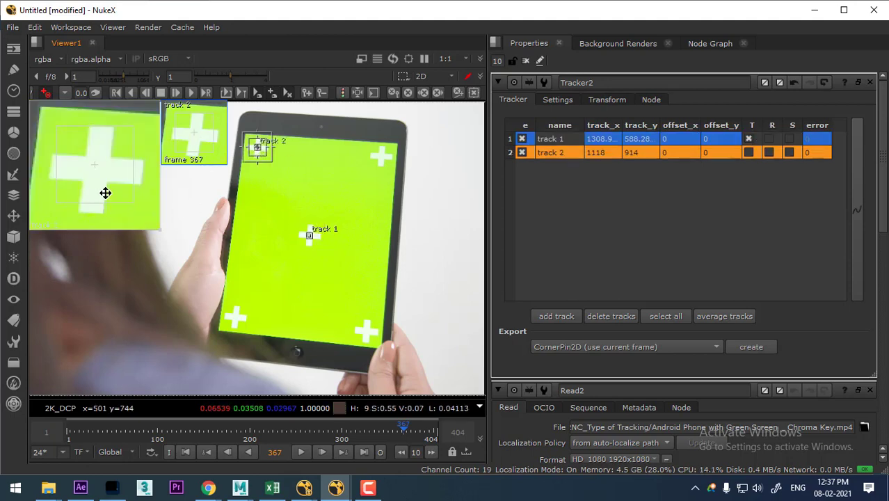
pyautogui.click(381, 157)
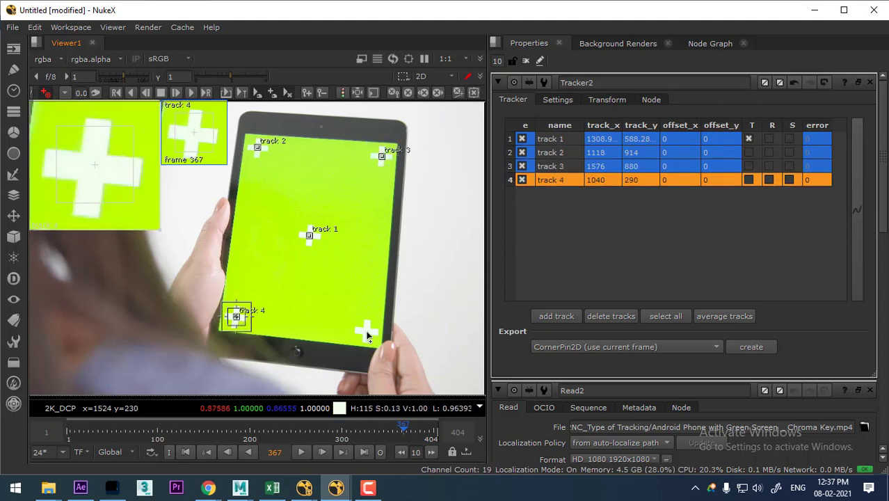
pyautogui.keyDown('ctrl'); pyautogui.keyDown('alt'); pyautogui.click(366, 331); pyautogui.keyUp('alt'); pyautogui.keyUp('ctrl')
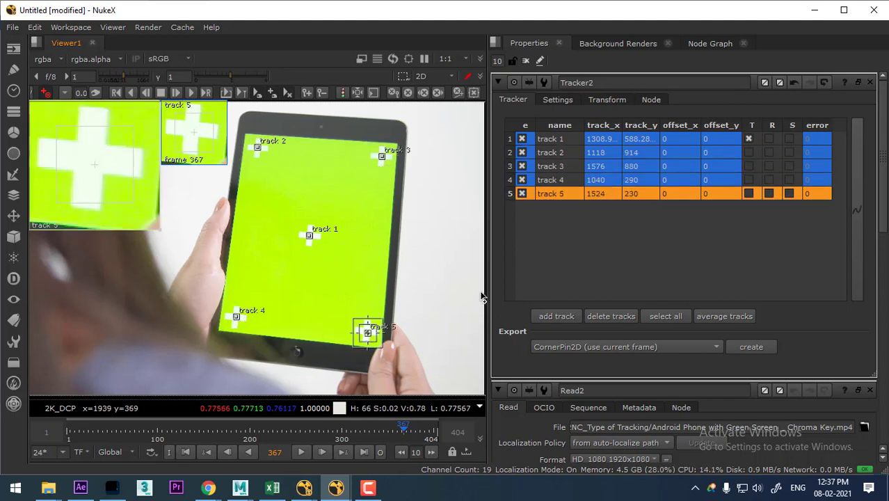
pyautogui.click(372, 492)
pyautogui.click(840, 426)
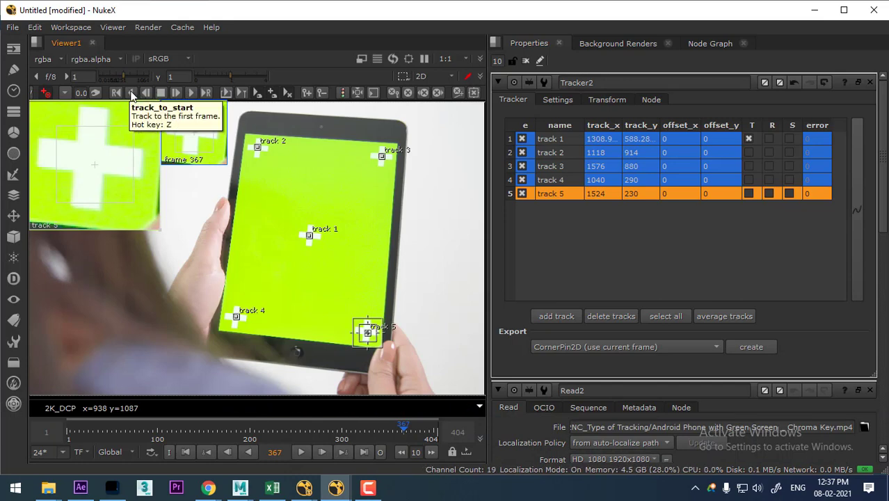
pyautogui.click(132, 94)
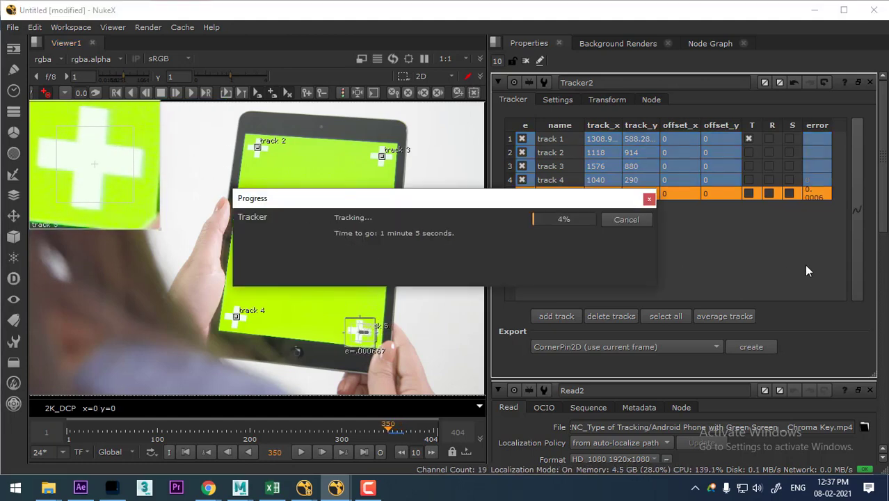
pyautogui.click(636, 220)
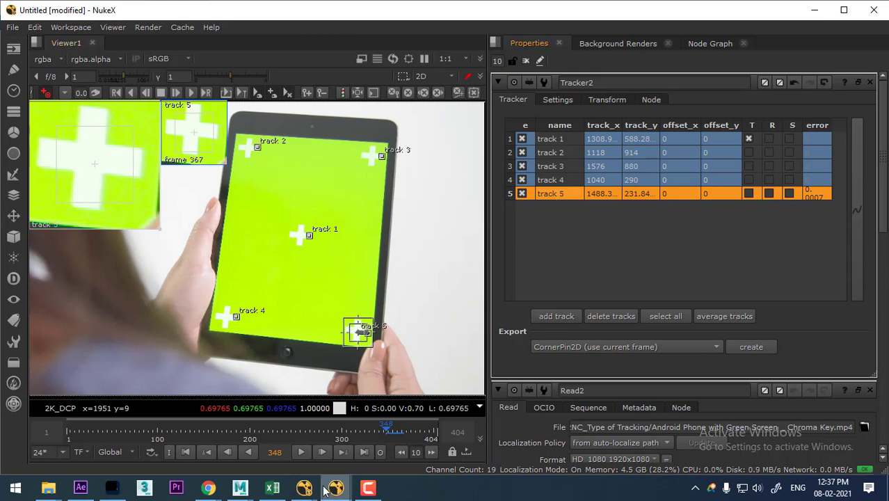
# Select all five tracks and track them backward from the last frame, 404, stopping partway through the clip.
pyautogui.click(365, 453)
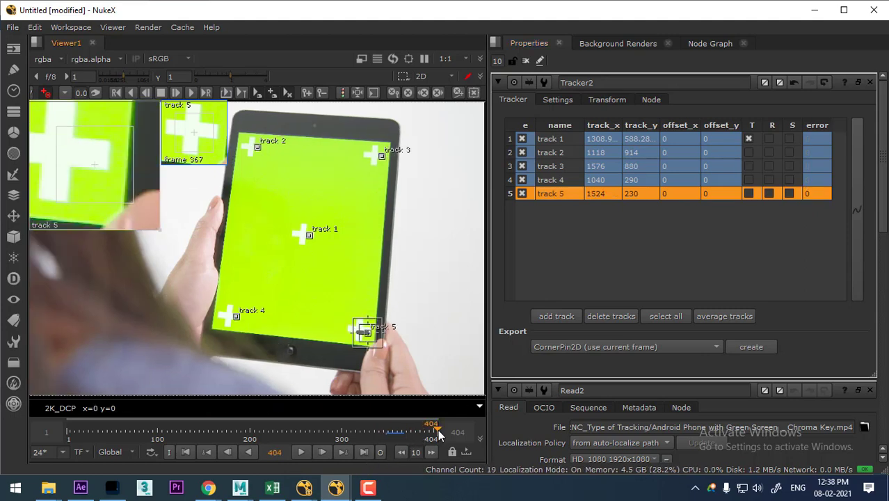
pyautogui.moveTo(437, 429); pyautogui.dragTo(460, 432)
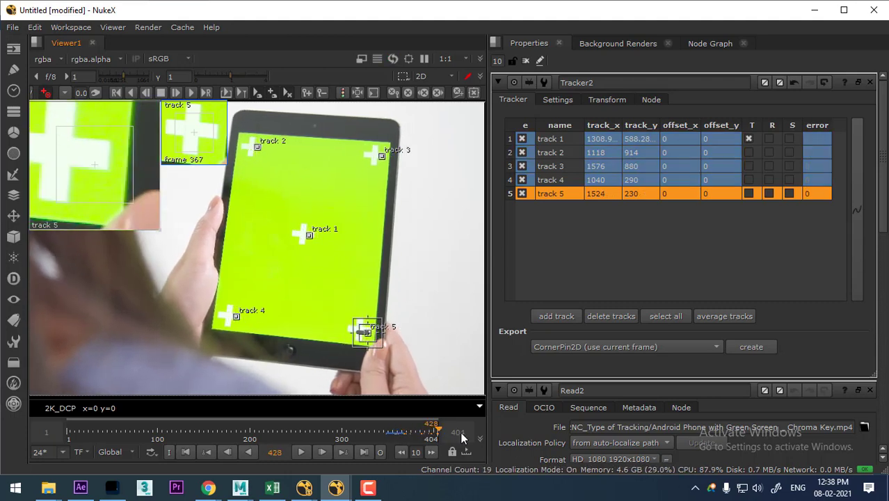
pyautogui.click(185, 452)
pyautogui.click(366, 452)
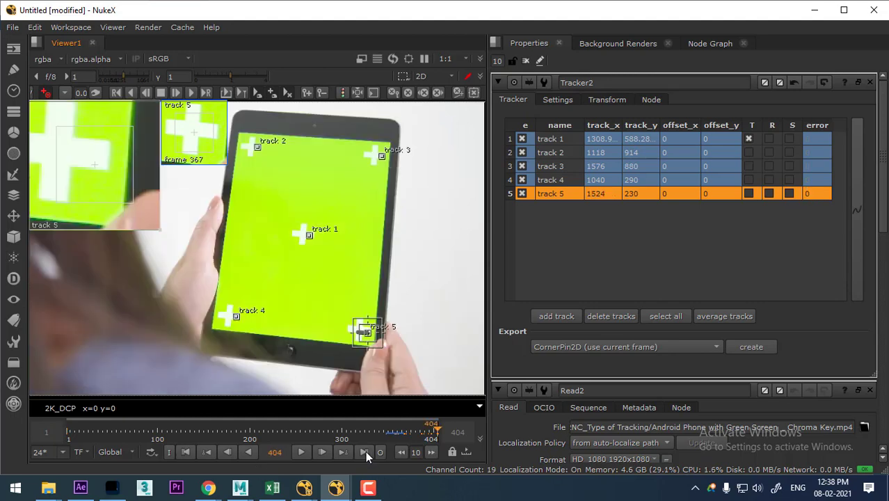
pyautogui.keyDown('shift'); pyautogui.click(563, 138); pyautogui.keyUp('shift')
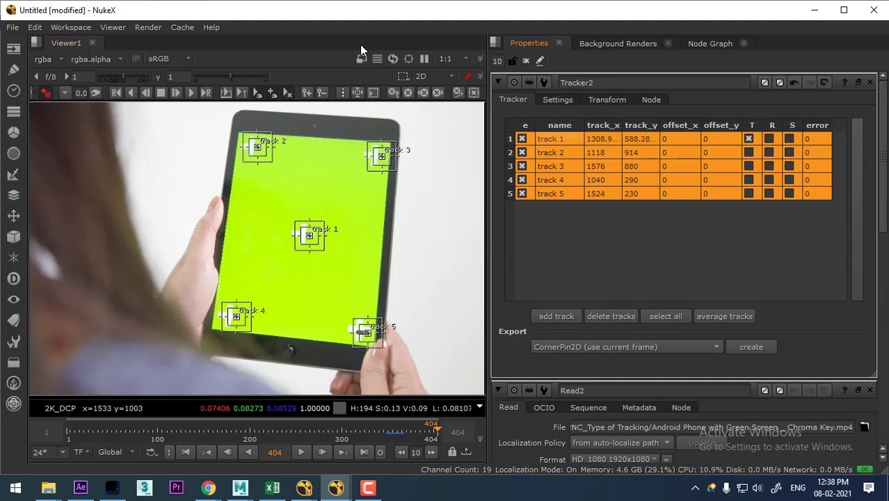
pyautogui.click(133, 93)
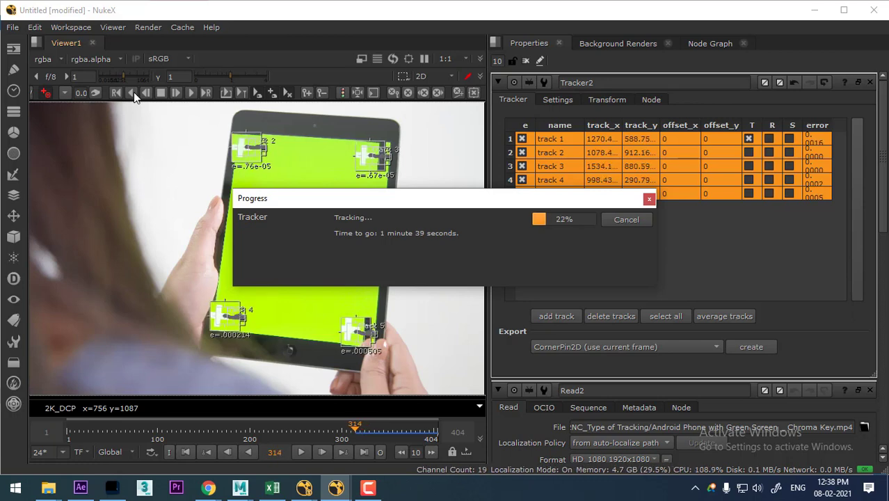
pyautogui.click(626, 220)
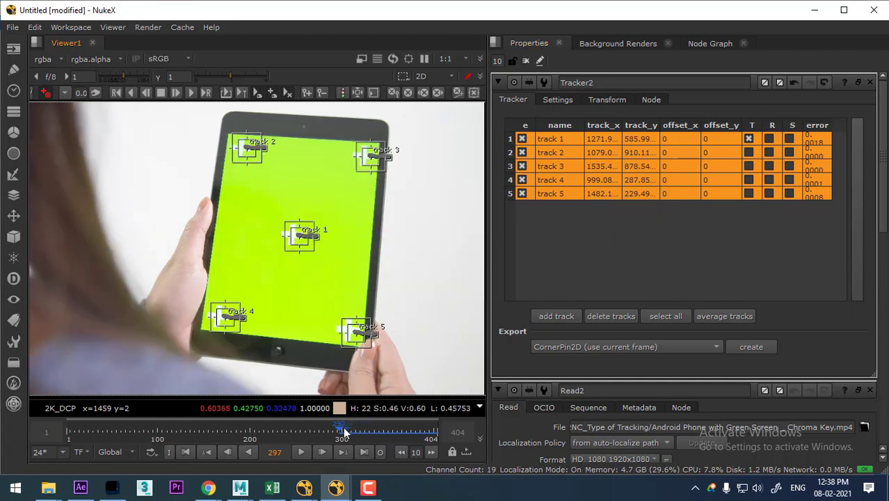
# Scrub through the tracked range to frame 338 to check the five tracks against the markers.
pyautogui.moveTo(340, 430); pyautogui.dragTo(378, 427)
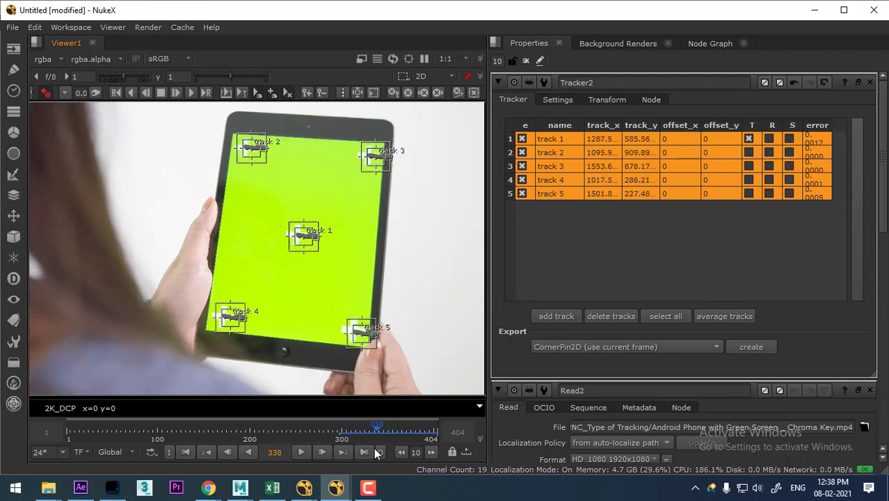
pyautogui.click(379, 499)
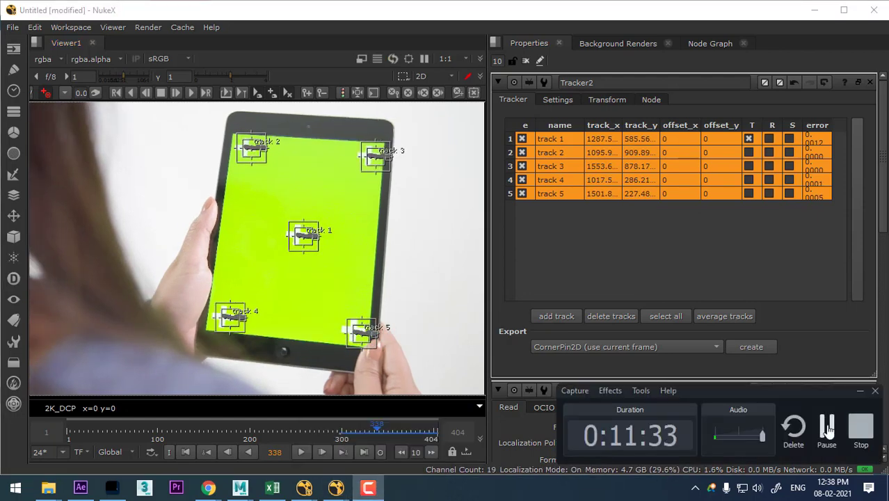